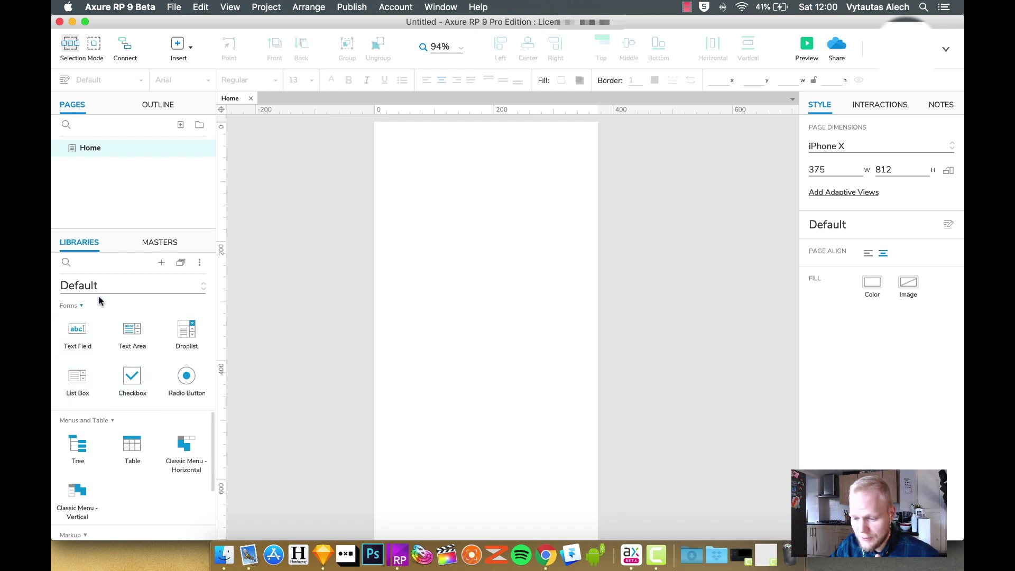
Step: Sketch a grey header band and a logo placeholder at the page top in Axure, then undo them
{"action": "scroll", "coordinate": [139, 332], "scroll_direction": "up", "scroll_amount": 3}
{"action": "scroll", "coordinate": [138, 332], "scroll_direction": "up", "scroll_amount": 5}
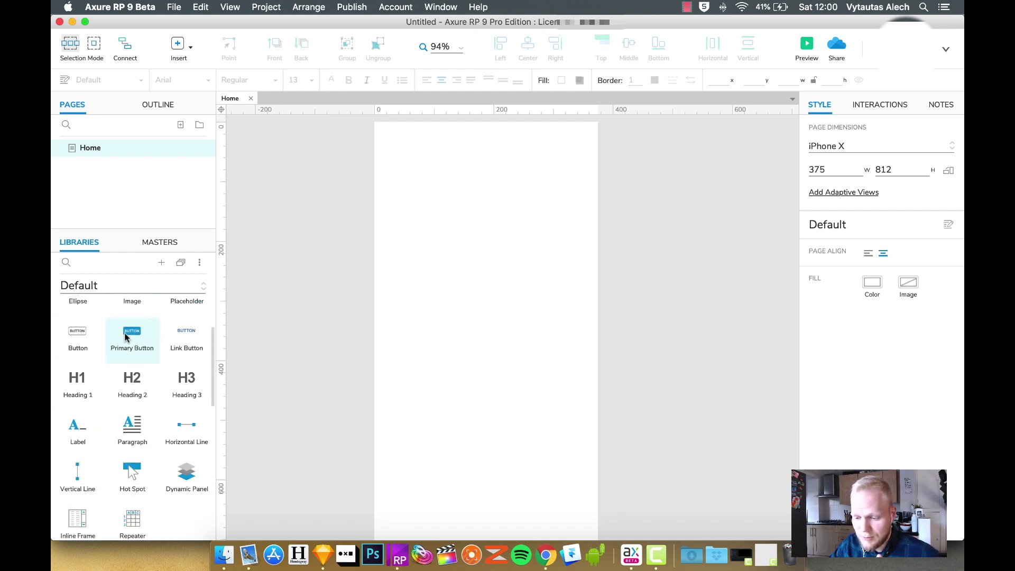
{"action": "scroll", "coordinate": [115, 328], "scroll_direction": "up", "scroll_amount": 1}
{"action": "left_click_drag", "start_coordinate": [119, 331], "coordinate": [408, 192]}
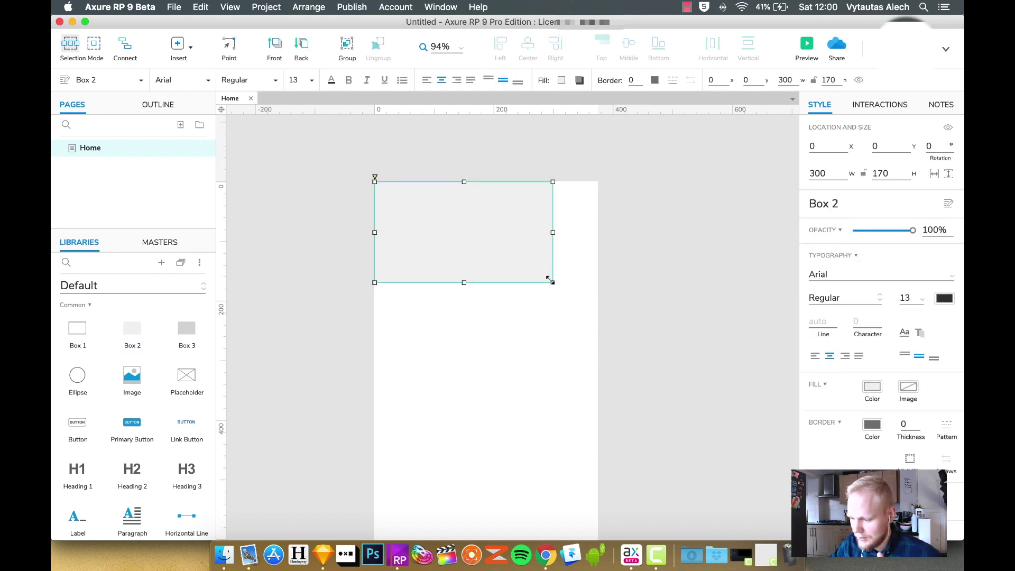
{"action": "left_click_drag", "start_coordinate": [551, 282], "coordinate": [594, 220]}
{"action": "key", "text": "Escape"}
{"action": "scroll", "coordinate": [509, 299], "scroll_direction": "down", "scroll_amount": 1}
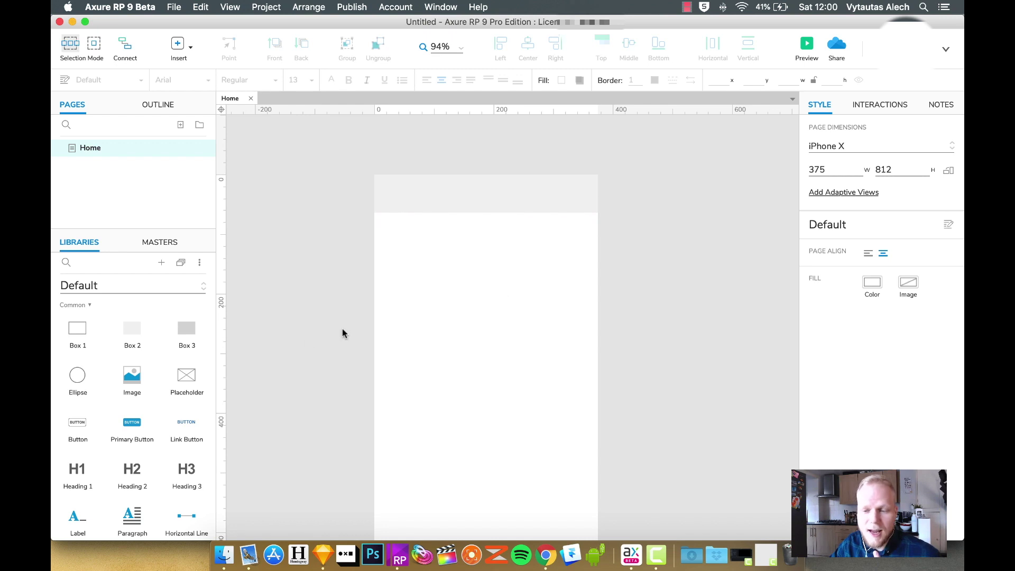
{"action": "left_click_drag", "start_coordinate": [190, 377], "coordinate": [502, 249]}
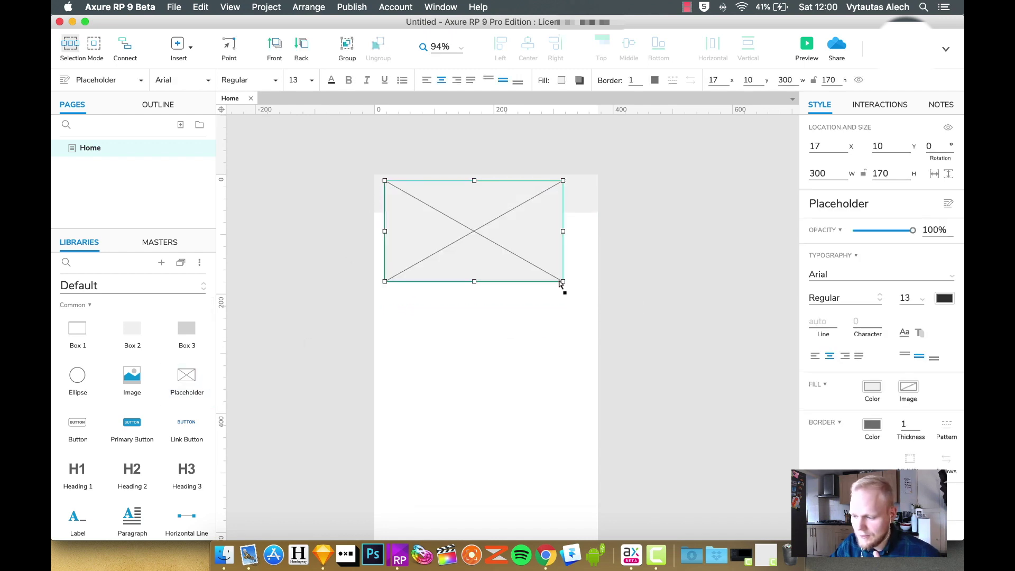
{"action": "left_click_drag", "start_coordinate": [562, 284], "coordinate": [446, 207]}
{"action": "left_click", "coordinate": [496, 295]}
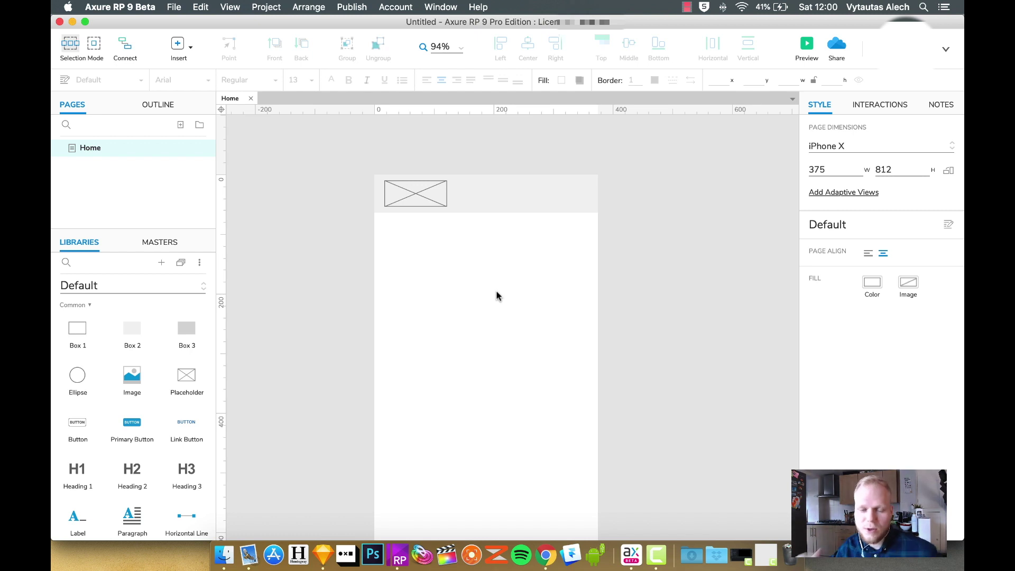
{"action": "key", "text": "ctrl+z"}
{"action": "key", "text": "ctrl+z"}
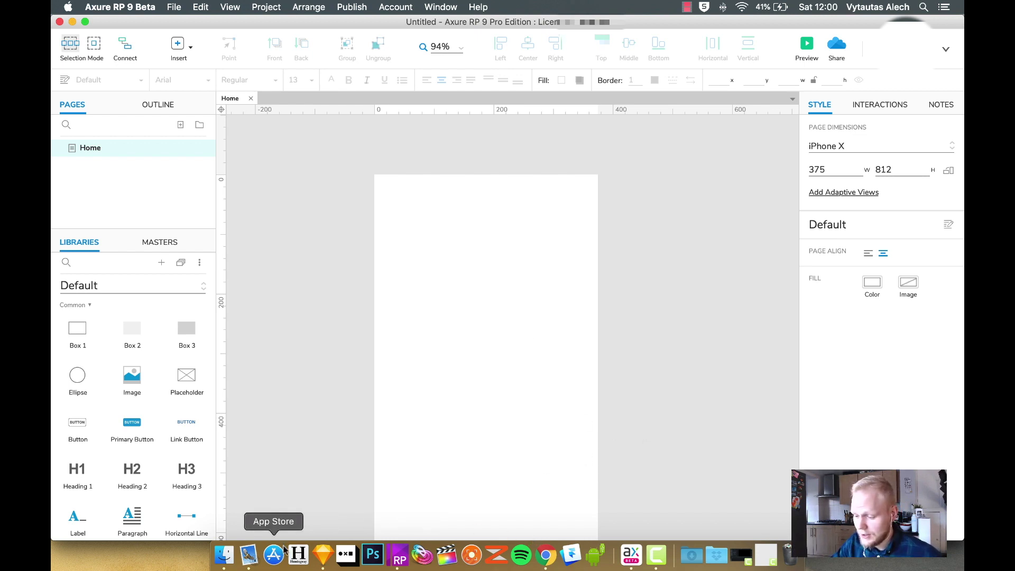
Step: Copy the Mobile - Login artboard in Sketch with the Axure RP plugin's Copy command
{"action": "left_click", "coordinate": [323, 554]}
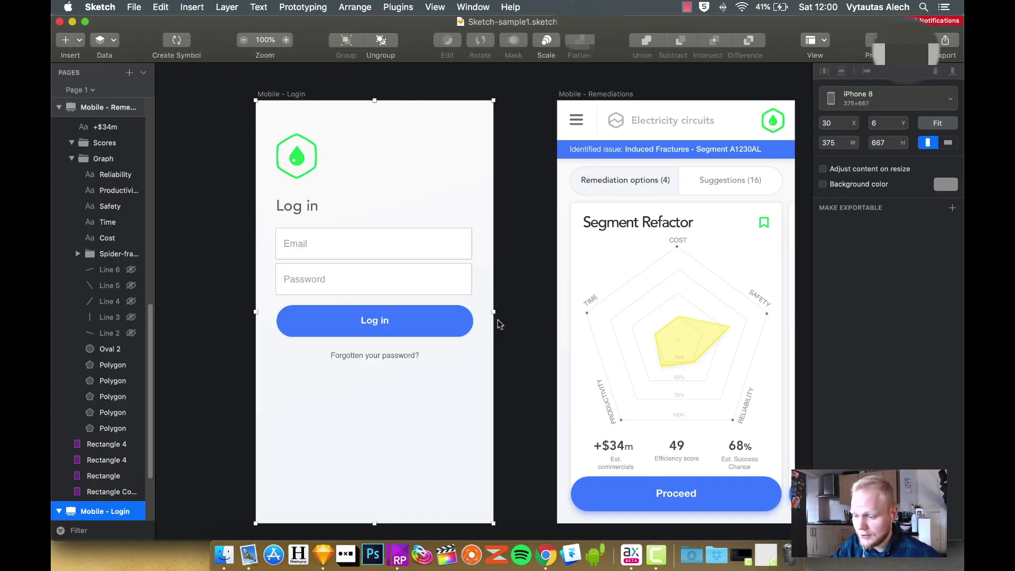
{"action": "left_click", "coordinate": [543, 186]}
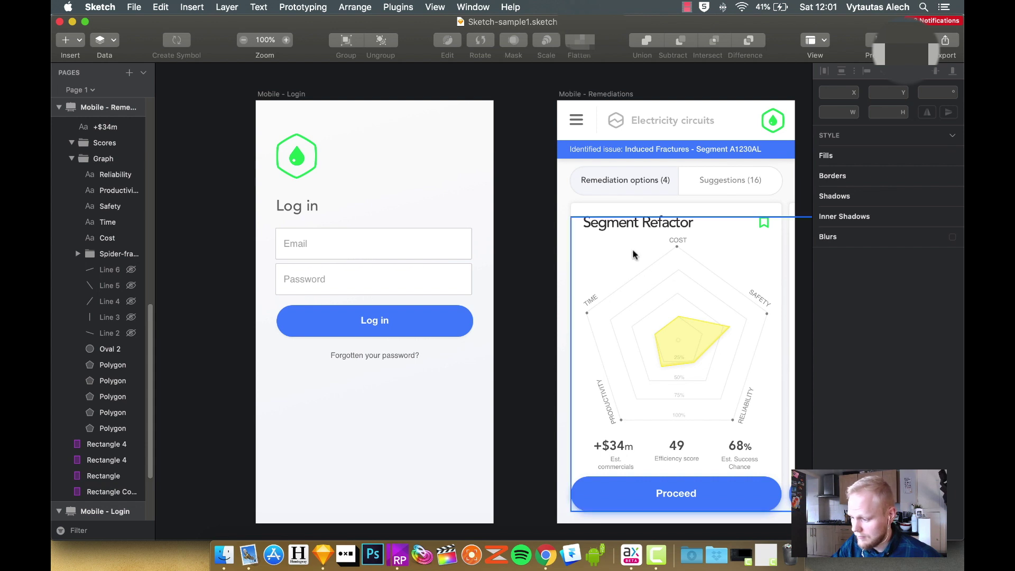
{"action": "left_click", "coordinate": [290, 95]}
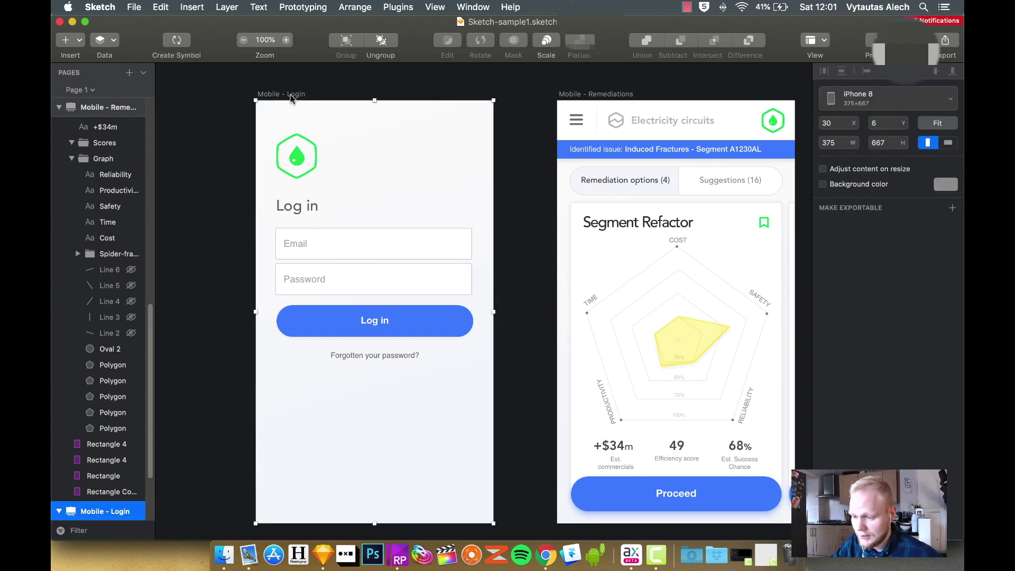
{"action": "left_click", "coordinate": [394, 7]}
{"action": "mouse_move", "coordinate": [423, 23]}
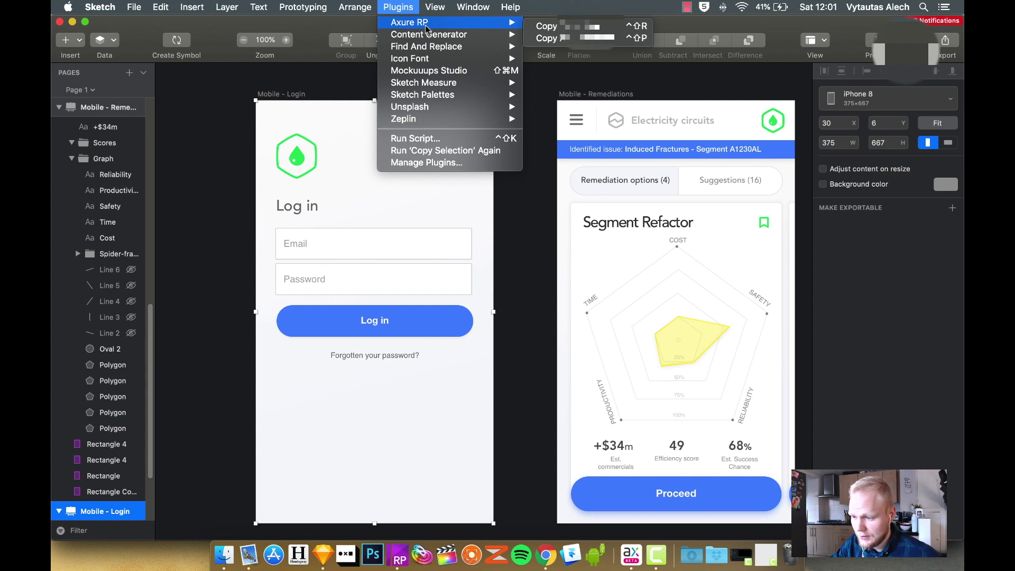
{"action": "left_click", "coordinate": [547, 26]}
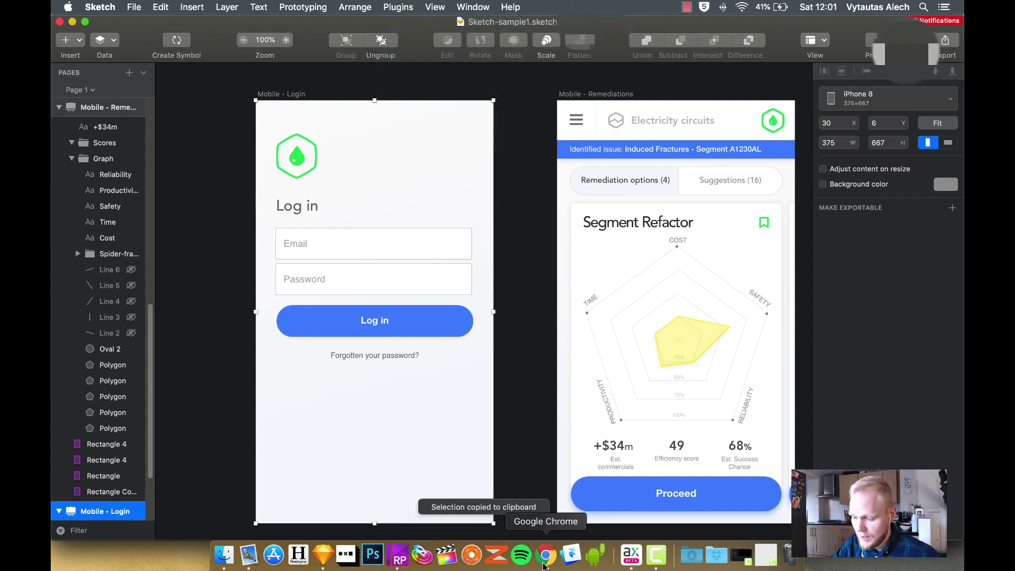
{"action": "left_click", "coordinate": [630, 556]}
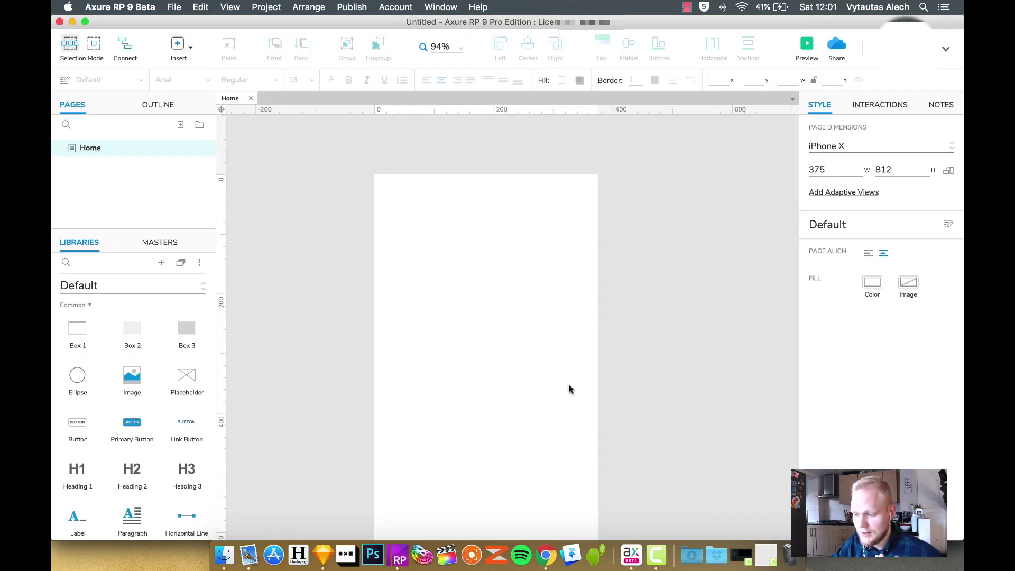
Step: Paste the copied login screen onto the Home page and ungroup it
{"action": "key", "text": "super+v"}
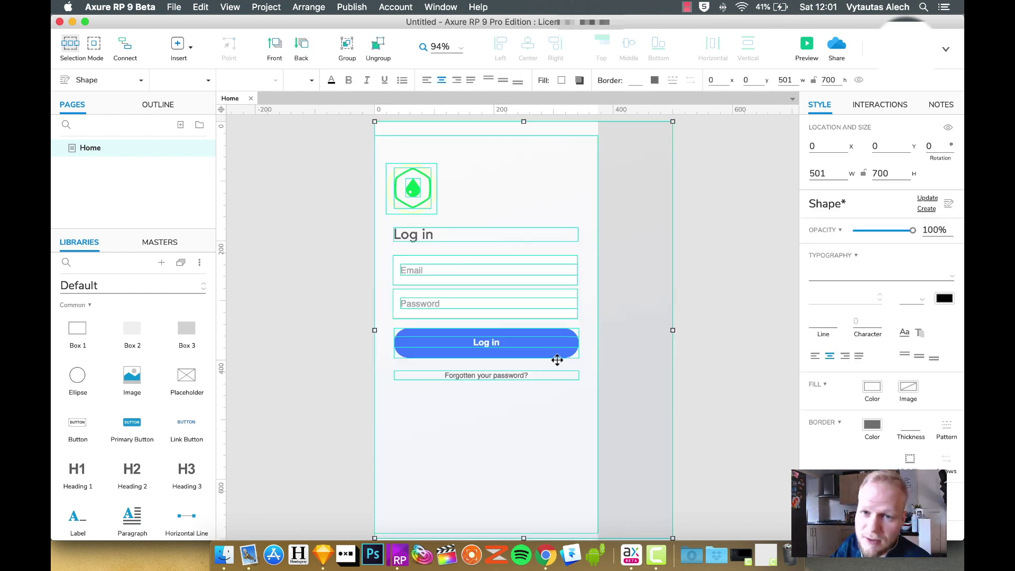
{"action": "key", "text": "Escape"}
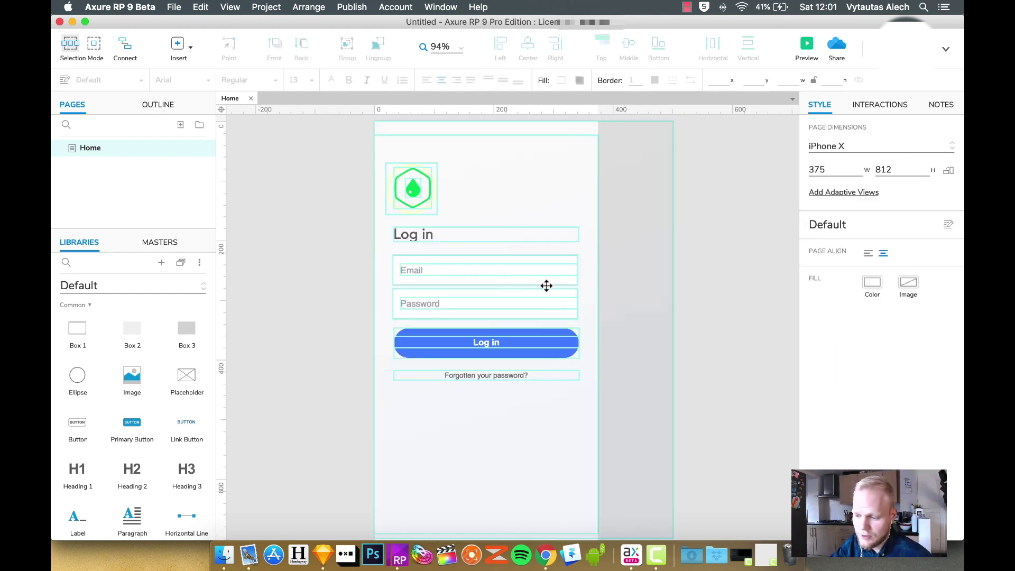
{"action": "left_click", "coordinate": [564, 274]}
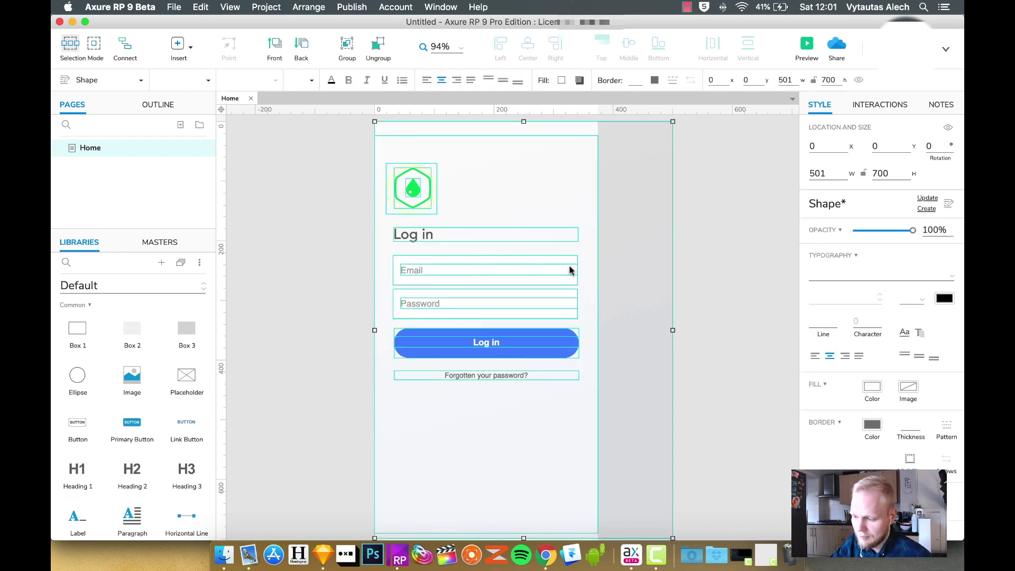
{"action": "right_click", "coordinate": [570, 270]}
{"action": "left_click", "coordinate": [621, 467]}
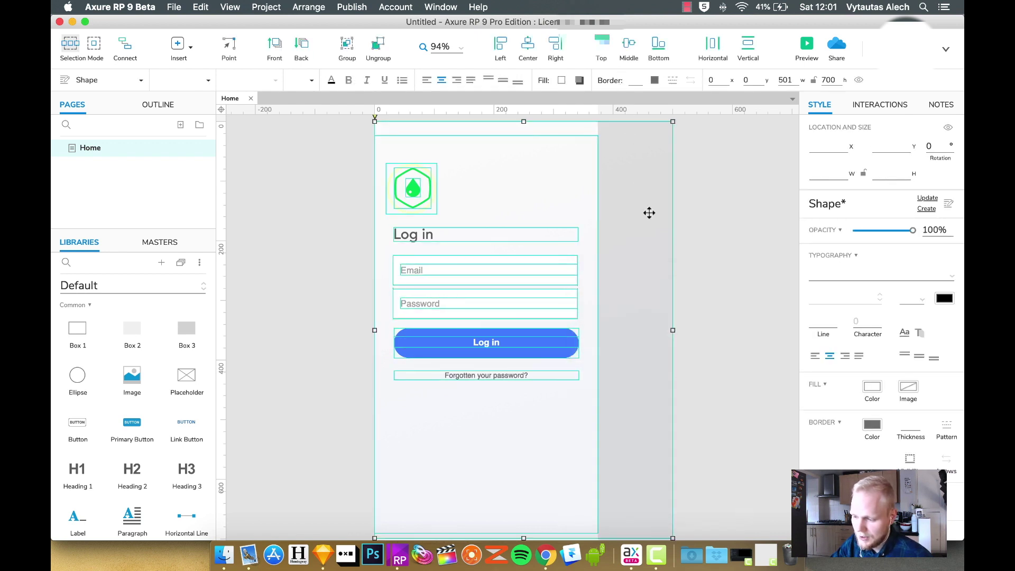
Step: Delete the Email field's placeholder text and its box
{"action": "left_click", "coordinate": [696, 229]}
{"action": "left_click", "coordinate": [529, 272]}
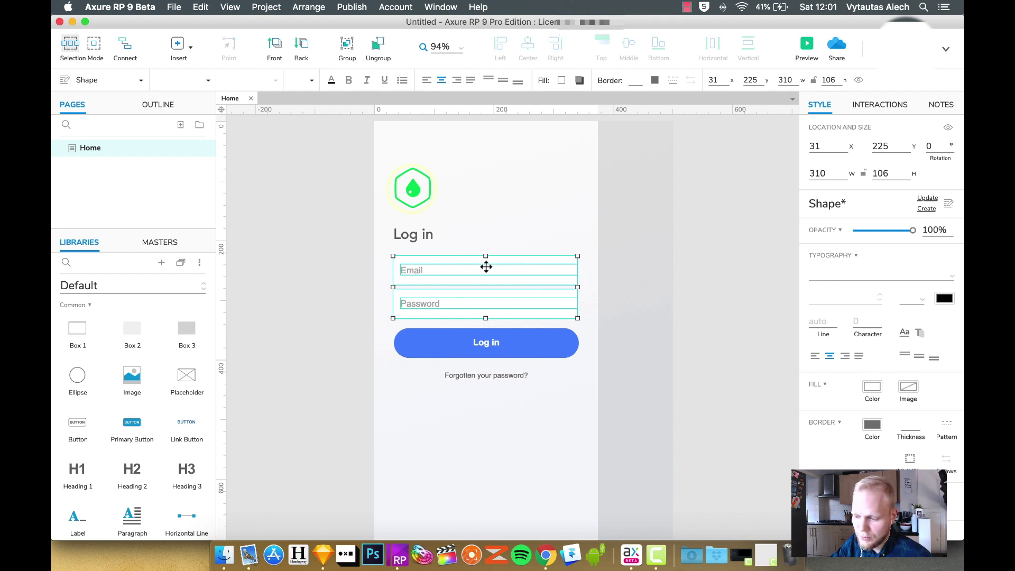
{"action": "left_click", "coordinate": [457, 274]}
{"action": "key", "text": "Delete"}
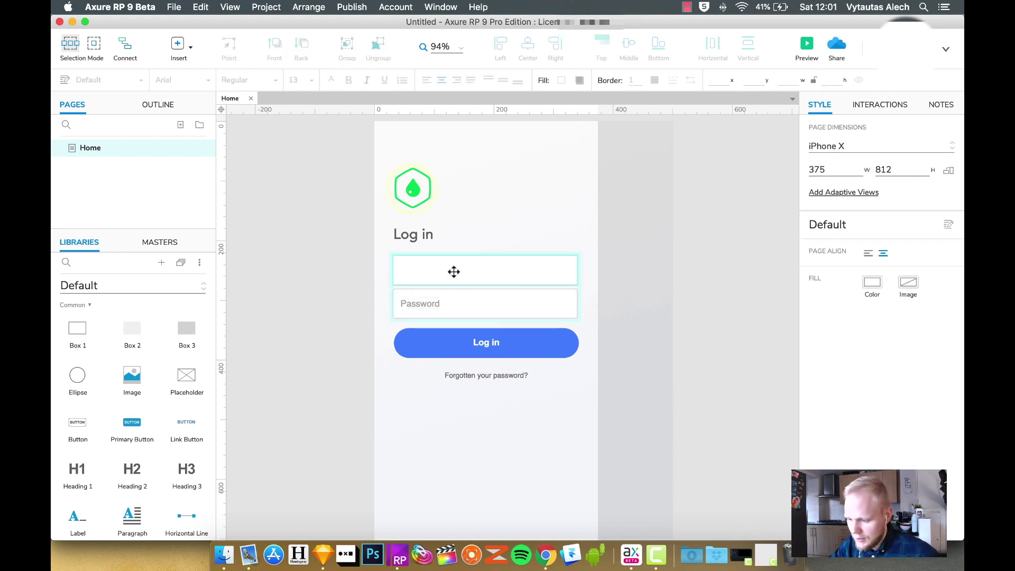
{"action": "left_click", "coordinate": [453, 271]}
{"action": "key", "text": "Delete"}
Step: Add a 310 × 45 Text Field from Libraries above the Password field
{"action": "scroll", "coordinate": [101, 456], "scroll_direction": "down", "scroll_amount": 6}
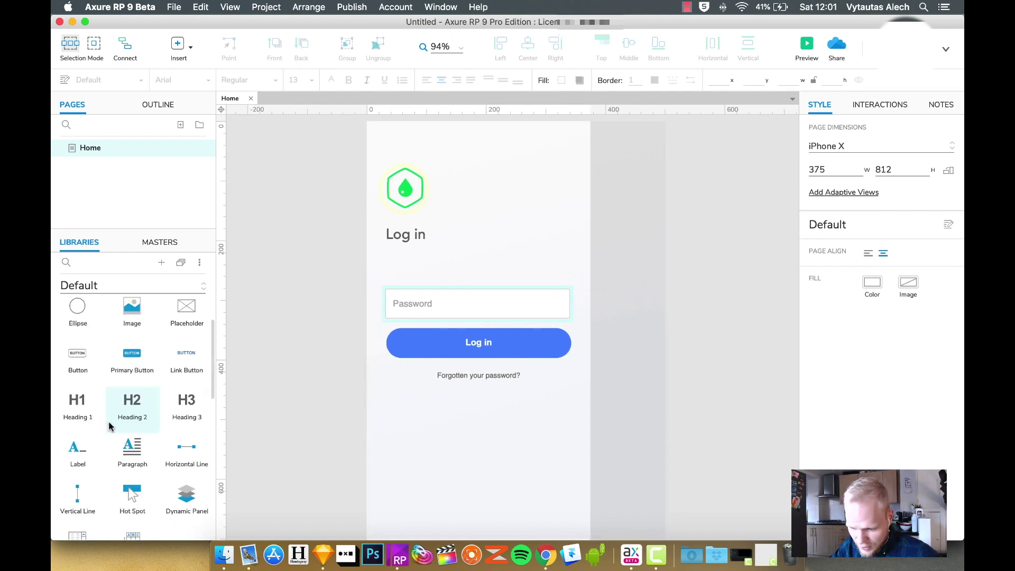
{"action": "scroll", "coordinate": [128, 423], "scroll_direction": "down", "scroll_amount": 1}
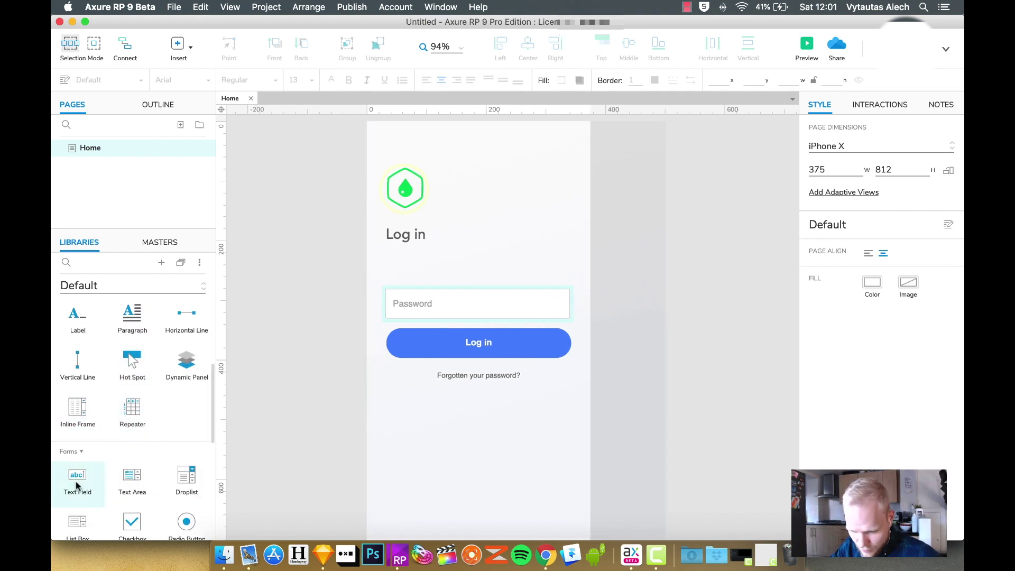
{"action": "left_click_drag", "start_coordinate": [79, 478], "coordinate": [389, 257]}
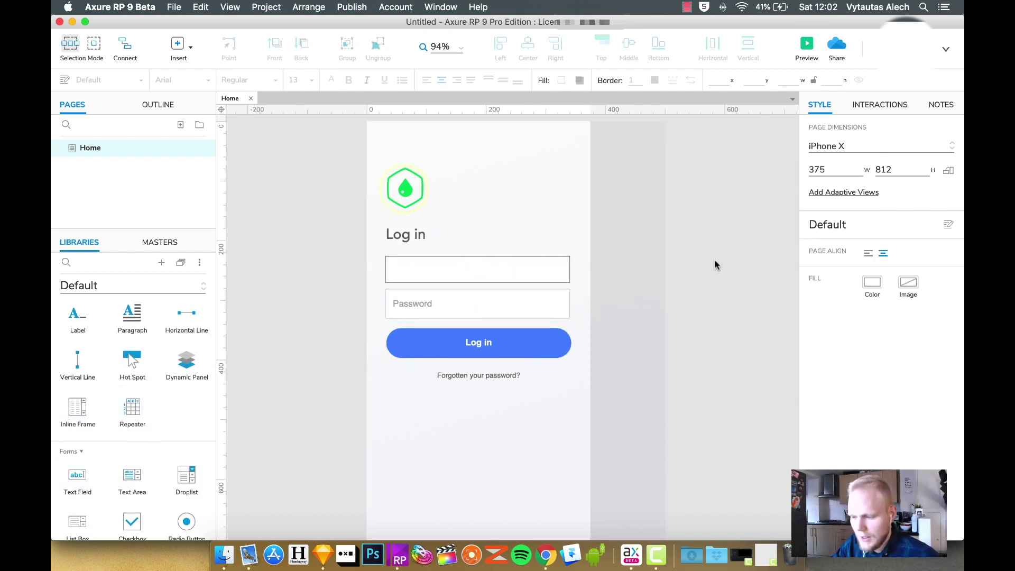
{"action": "left_click", "coordinate": [473, 270]}
{"action": "left_click", "coordinate": [691, 259]}
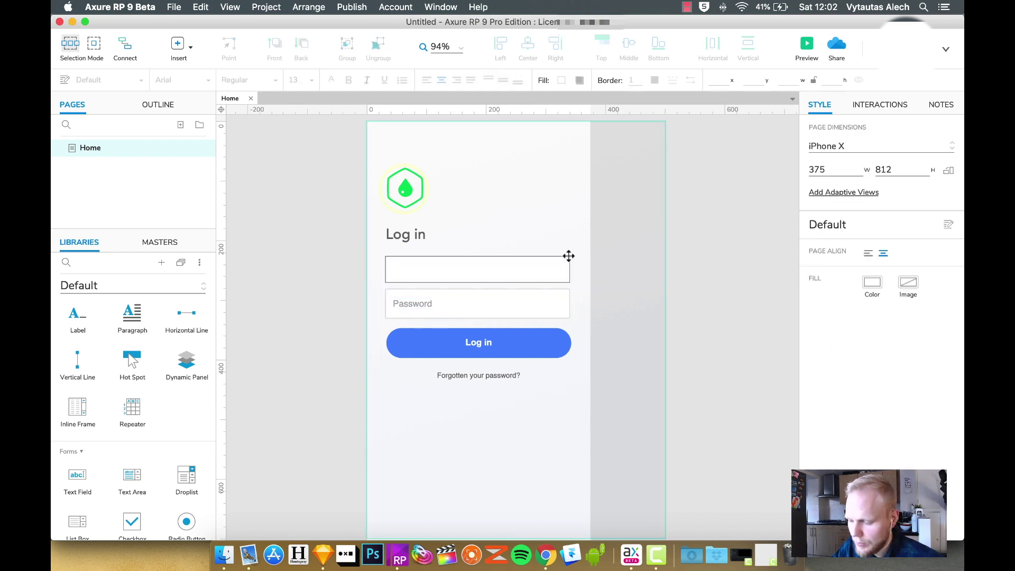
{"action": "left_click", "coordinate": [527, 262]}
{"action": "left_click", "coordinate": [503, 275]}
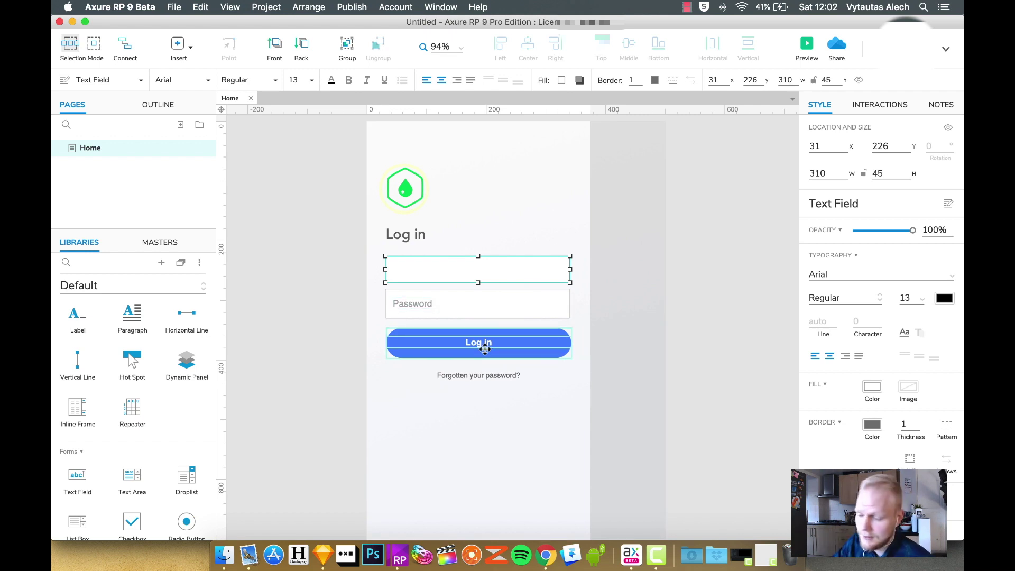
Step: Preview the page in Chrome and type 'gdhasgkdasdgaksgdgasd' into the new top field
{"action": "left_click", "coordinate": [807, 44]}
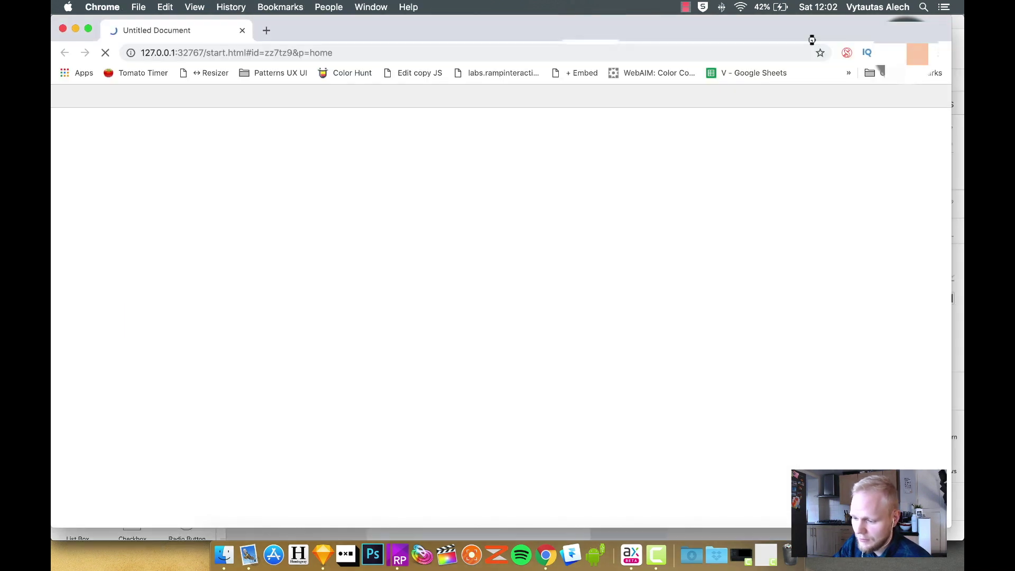
{"action": "left_click", "coordinate": [499, 267]}
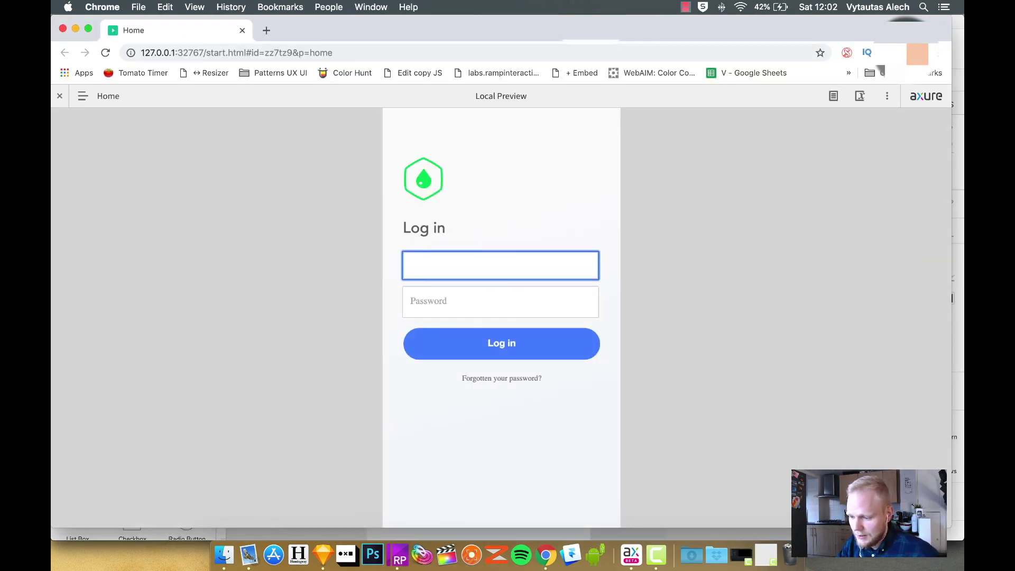
{"action": "type", "text": "gdhasgkdasdgaksgdgasd"}
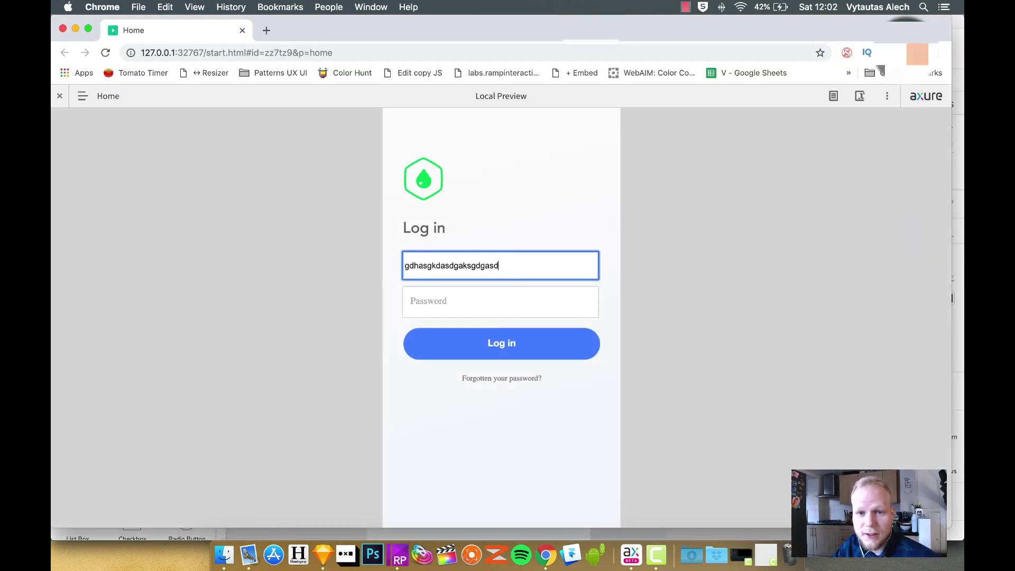
{"action": "left_click", "coordinate": [475, 311]}
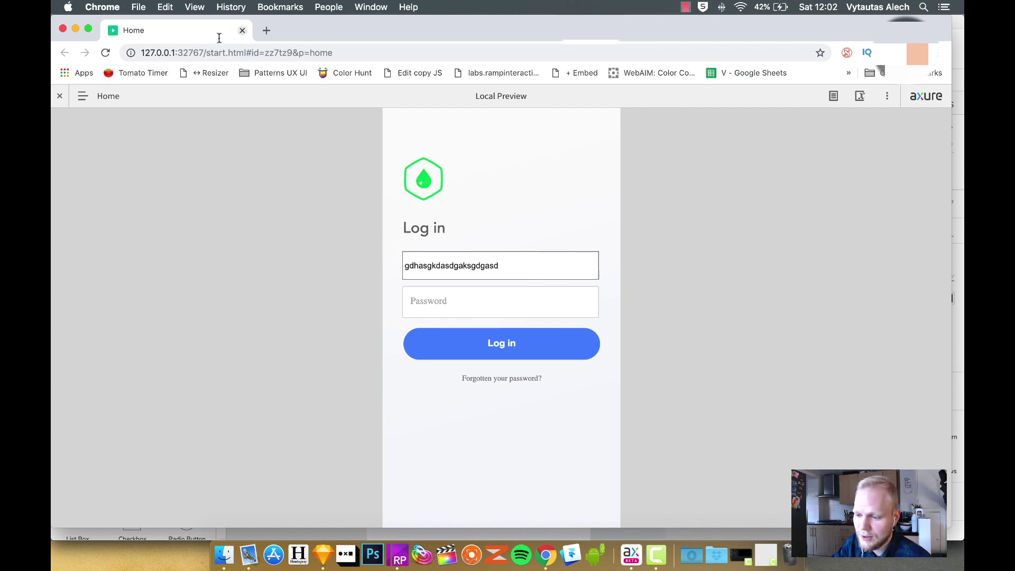
{"action": "key", "text": "super+w"}
Step: Marquee-select all the pasted login widgets on the canvas and delete them
{"action": "left_click", "coordinate": [621, 274]}
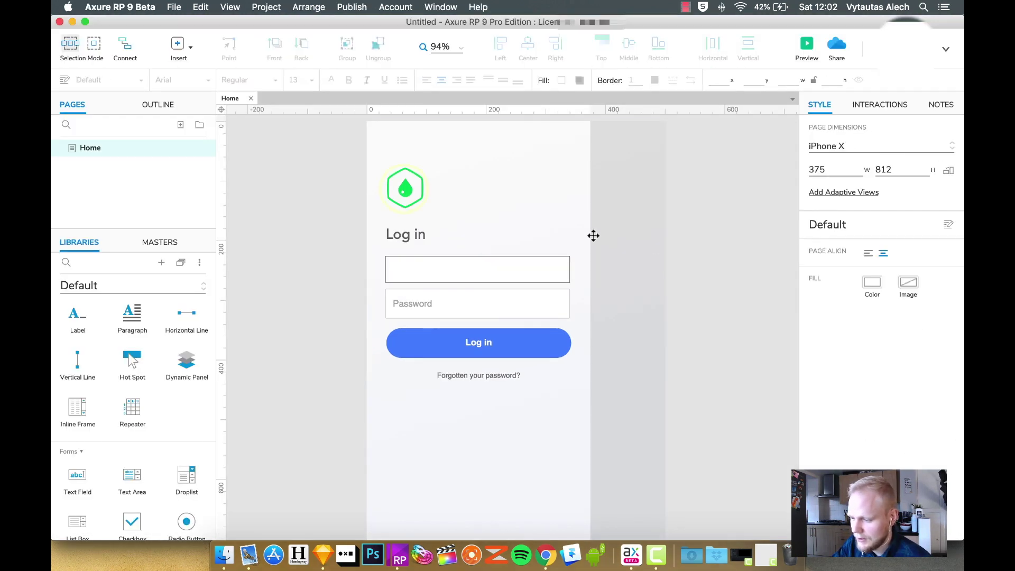
{"action": "left_click", "coordinate": [551, 221]}
{"action": "key", "text": "Escape"}
{"action": "left_click", "coordinate": [551, 223]}
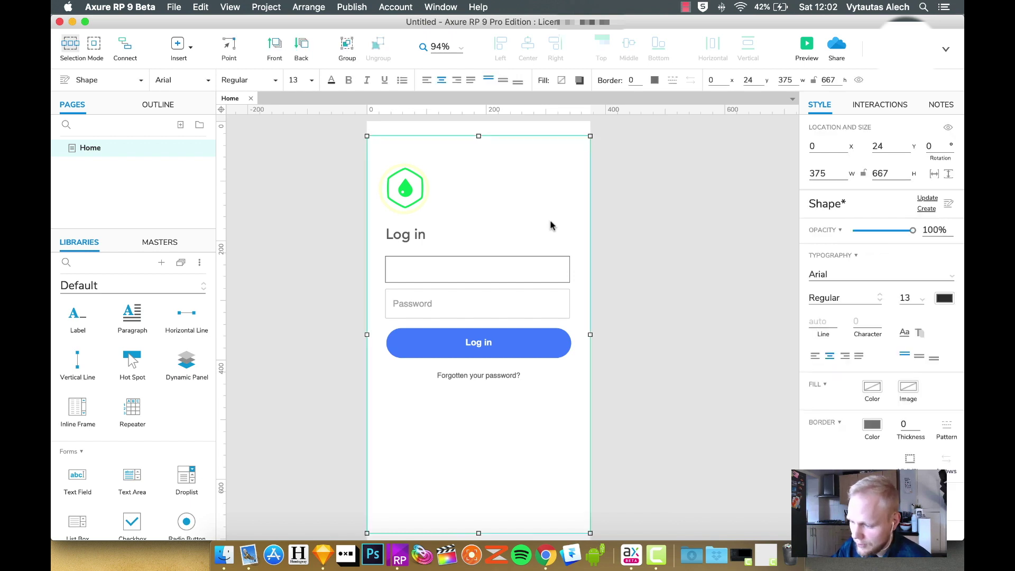
{"action": "key", "text": "Escape"}
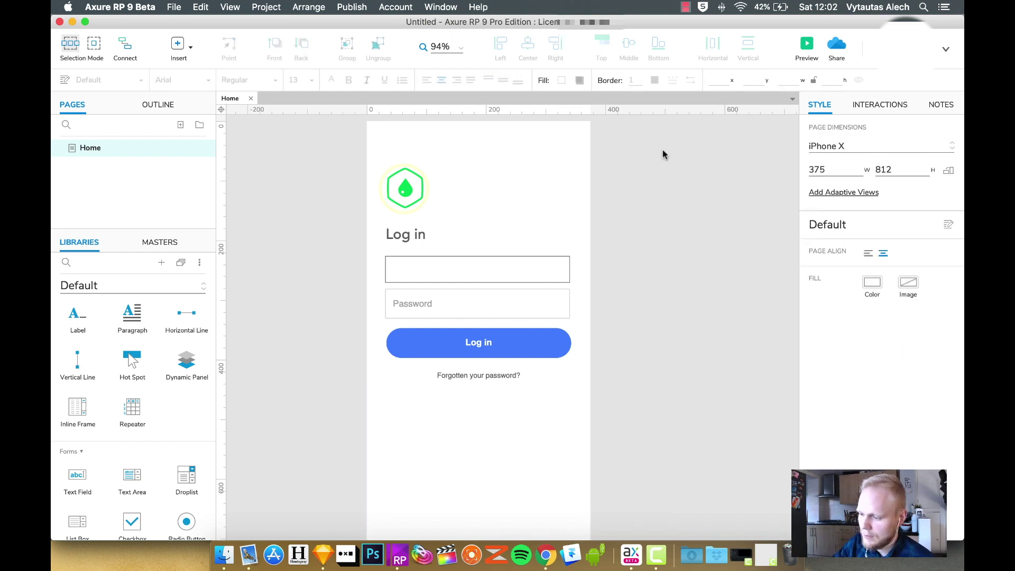
{"action": "left_click_drag", "start_coordinate": [672, 130], "coordinate": [346, 426]}
{"action": "key", "text": "Delete"}
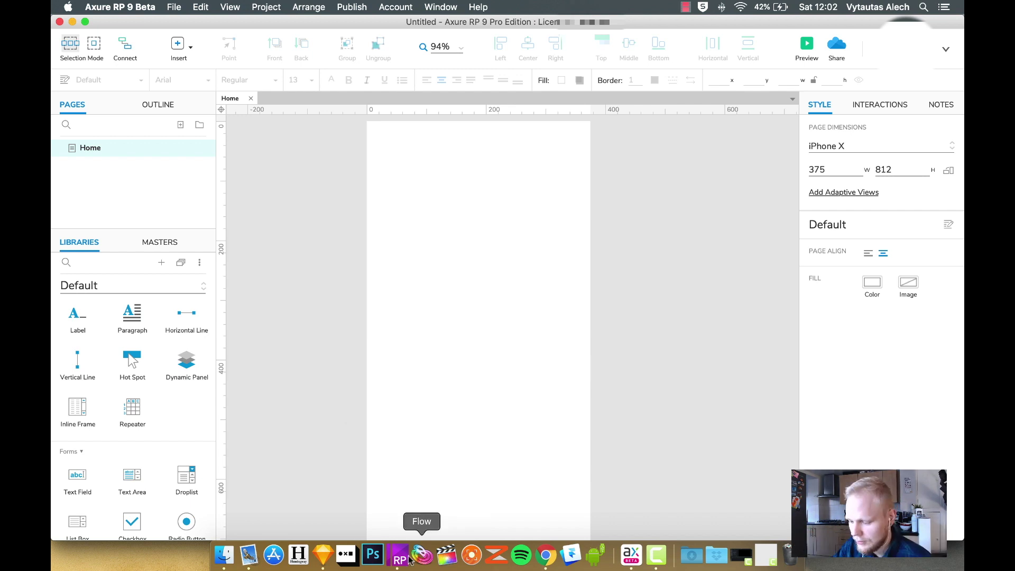
Step: Export the logo newest group as a 1x PNG and open the Downloads folder in Finder
{"action": "left_click", "coordinate": [323, 555]}
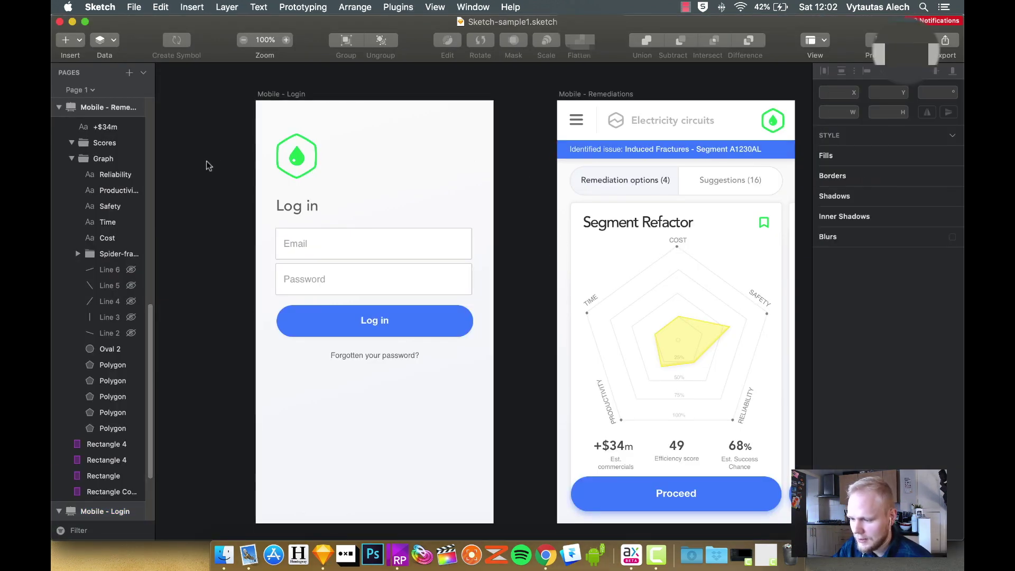
{"action": "left_click", "coordinate": [287, 159]}
{"action": "right_click", "coordinate": [292, 159]}
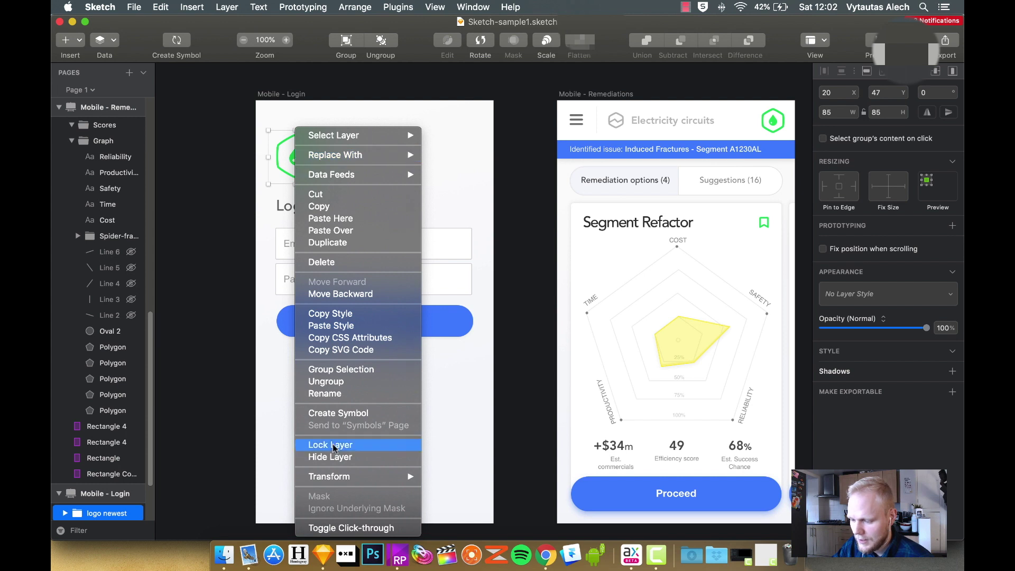
{"action": "left_click", "coordinate": [840, 396]}
{"action": "left_click", "coordinate": [851, 394]}
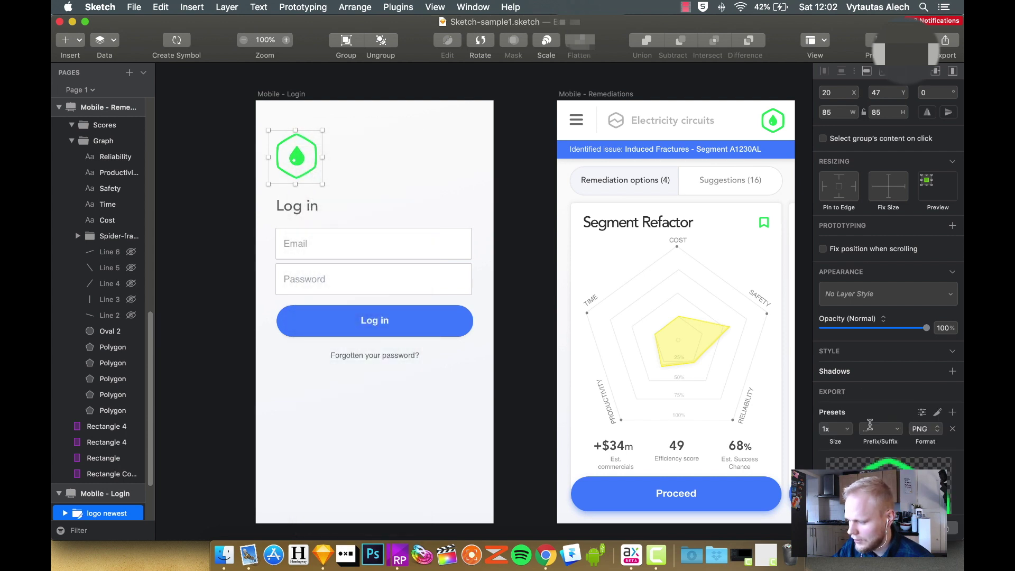
{"action": "left_click", "coordinate": [828, 427]}
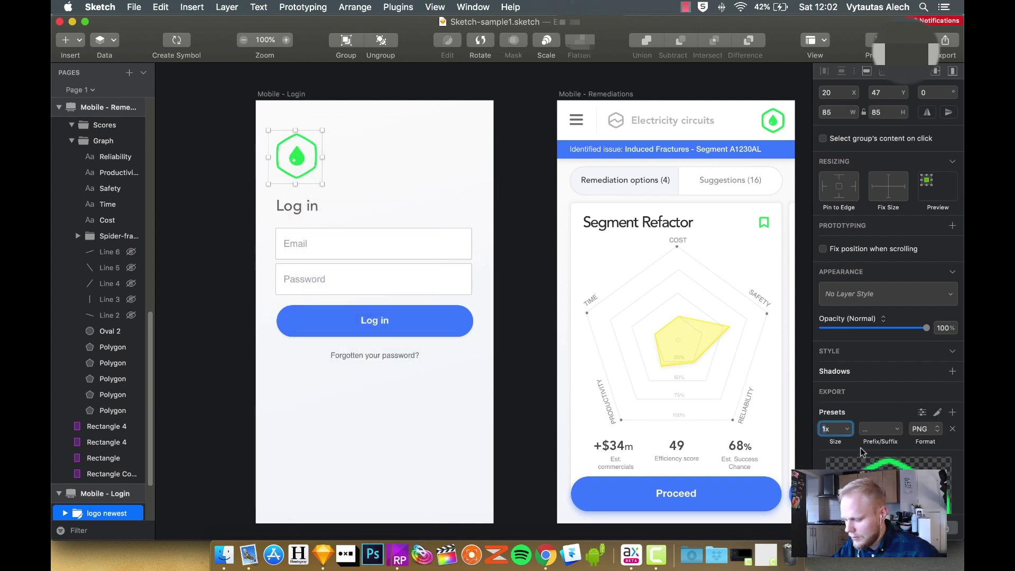
{"action": "left_click", "coordinate": [878, 527]}
{"action": "key", "text": "Return"}
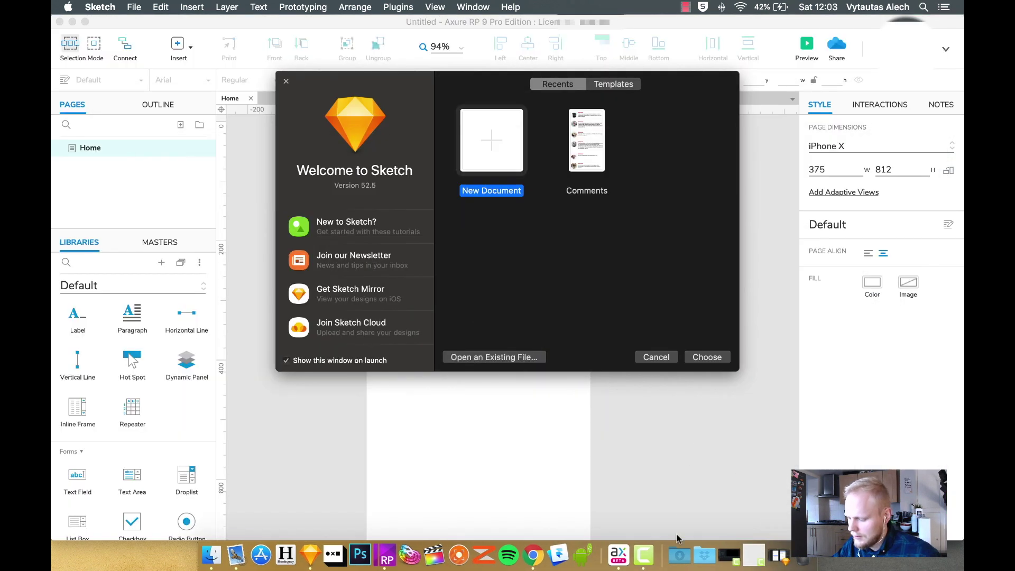
{"action": "left_click", "coordinate": [679, 553]}
{"action": "left_click", "coordinate": [716, 171]}
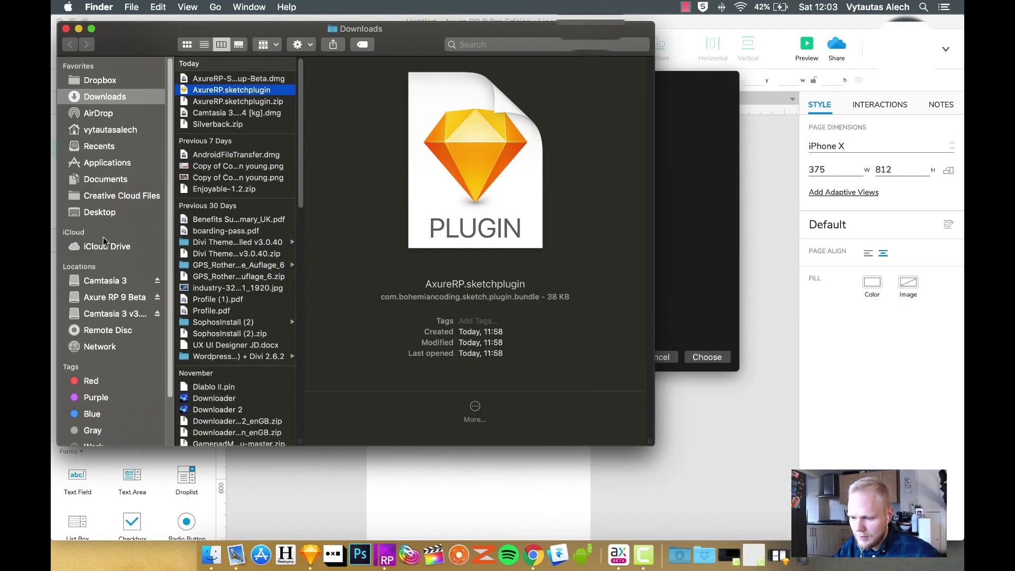
Step: Drop logo newest.png from the Desktop onto the page, move it top-left, and size it 72 high
{"action": "left_click", "coordinate": [99, 212]}
{"action": "left_click_drag", "start_coordinate": [218, 86], "coordinate": [499, 489]}
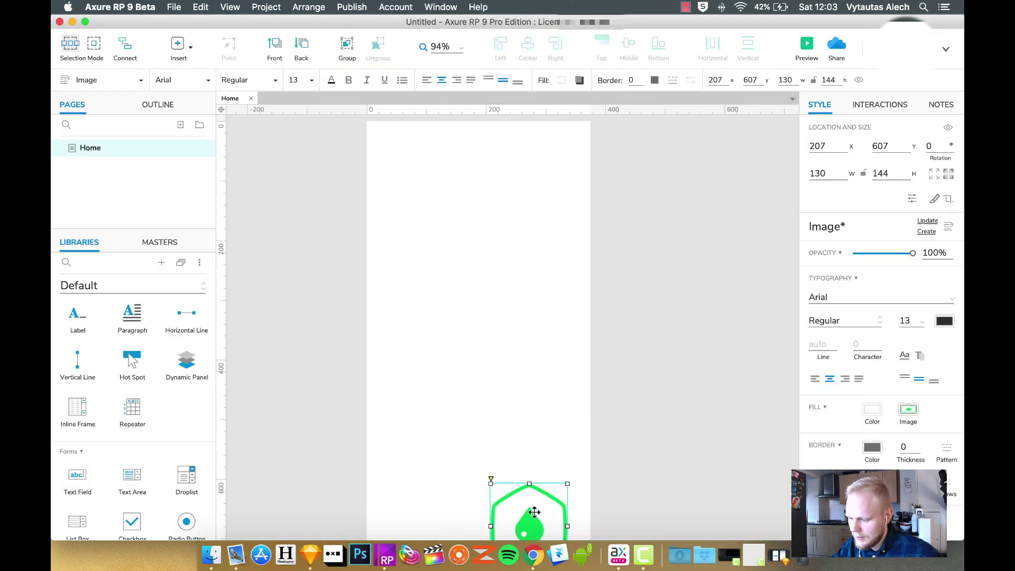
{"action": "left_click_drag", "start_coordinate": [521, 510], "coordinate": [471, 262]}
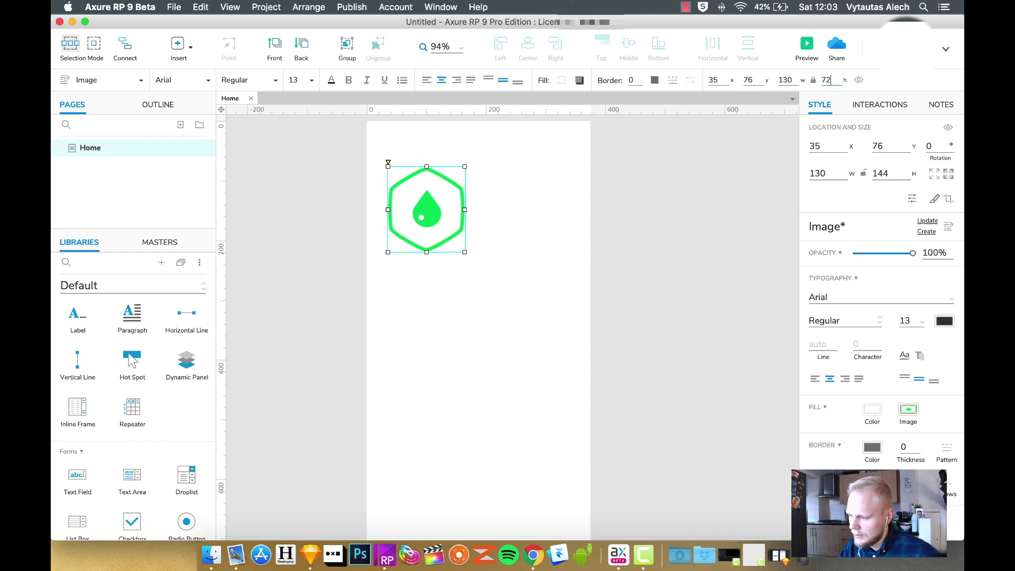
{"action": "key", "text": "Return"}
Step: Move the logo image further down and add an OnClick interaction to it
{"action": "left_click_drag", "start_coordinate": [418, 185], "coordinate": [421, 224]}
{"action": "left_click", "coordinate": [480, 248]}
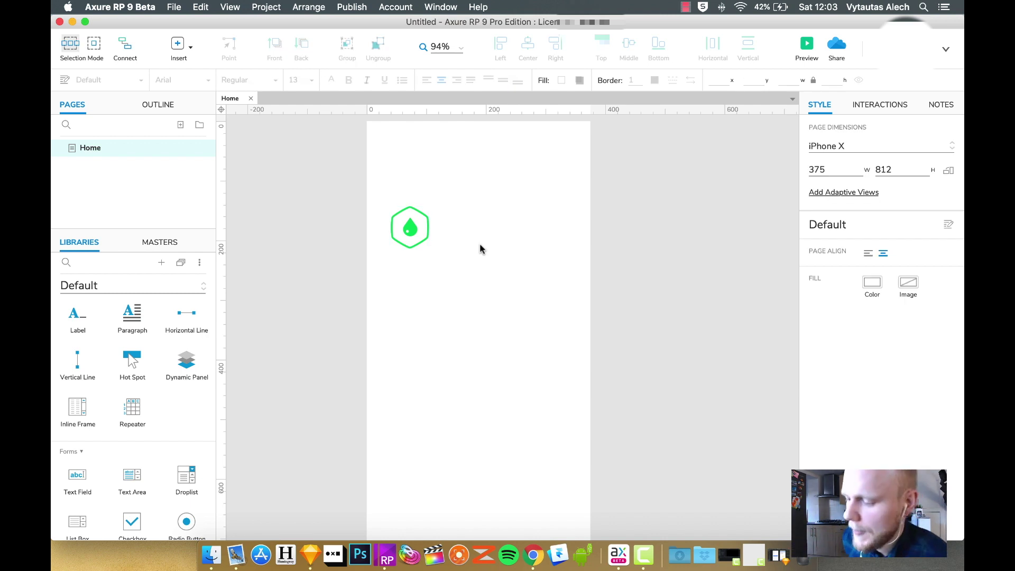
{"action": "left_click", "coordinate": [407, 226]}
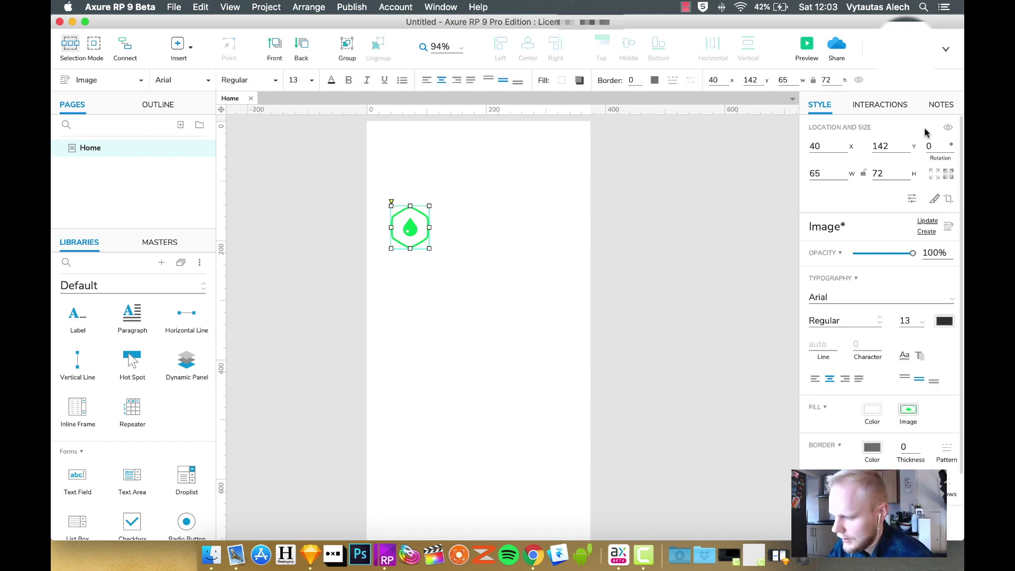
{"action": "left_click", "coordinate": [879, 105]}
{"action": "left_click", "coordinate": [889, 165]}
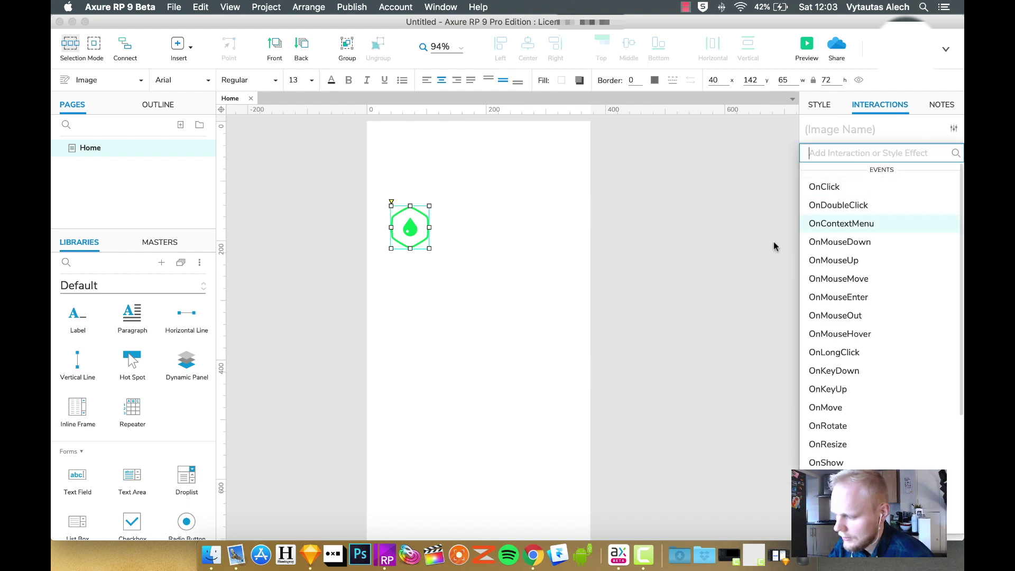
{"action": "left_click", "coordinate": [837, 188]}
{"action": "scroll", "coordinate": [860, 444], "scroll_direction": "down", "scroll_amount": 5}
Step: Delete the logo image from the page
{"action": "left_click", "coordinate": [421, 222]}
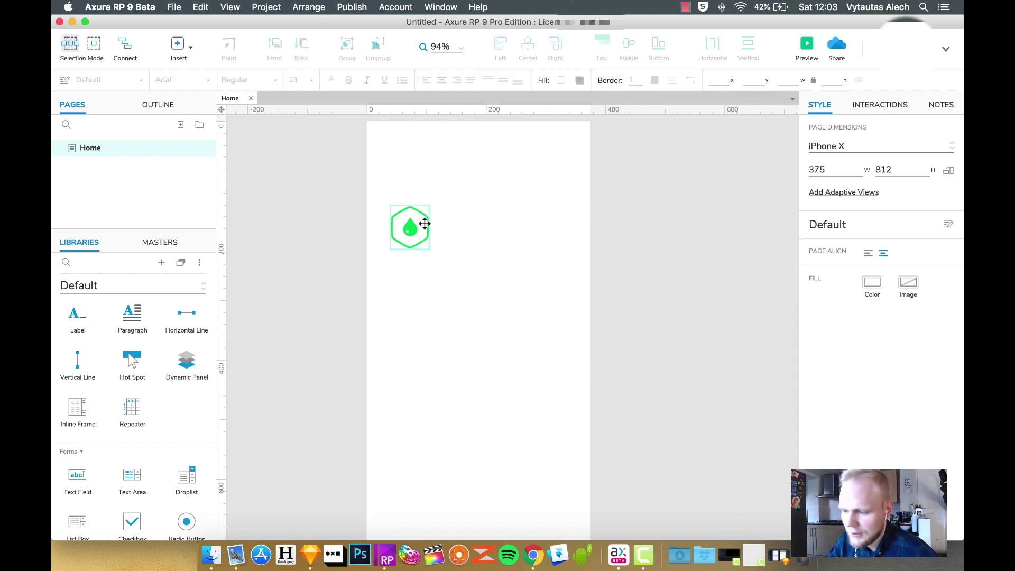
{"action": "key", "text": "Delete"}
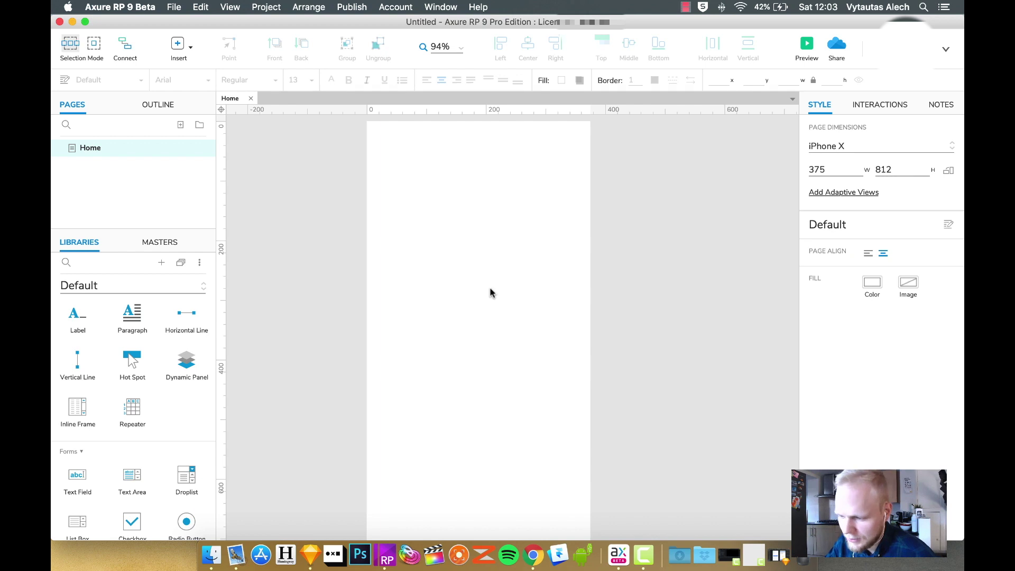
{"action": "left_click", "coordinate": [312, 555]}
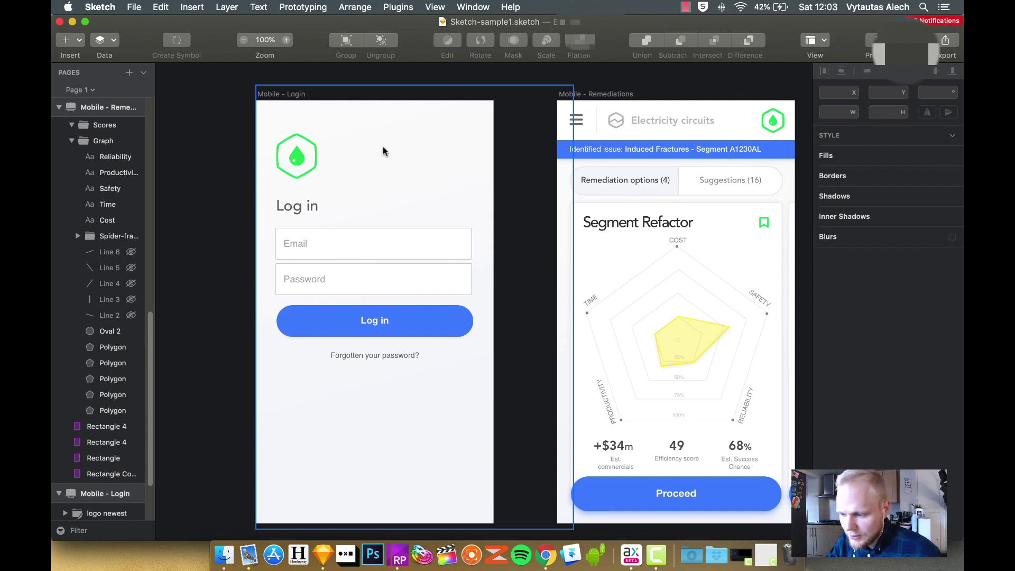
Step: Copy the logo newest group via the Axure RP plugin and paste it into Axure as an 85 × 85 shape
{"action": "left_click", "coordinate": [383, 151]}
{"action": "left_click", "coordinate": [275, 157]}
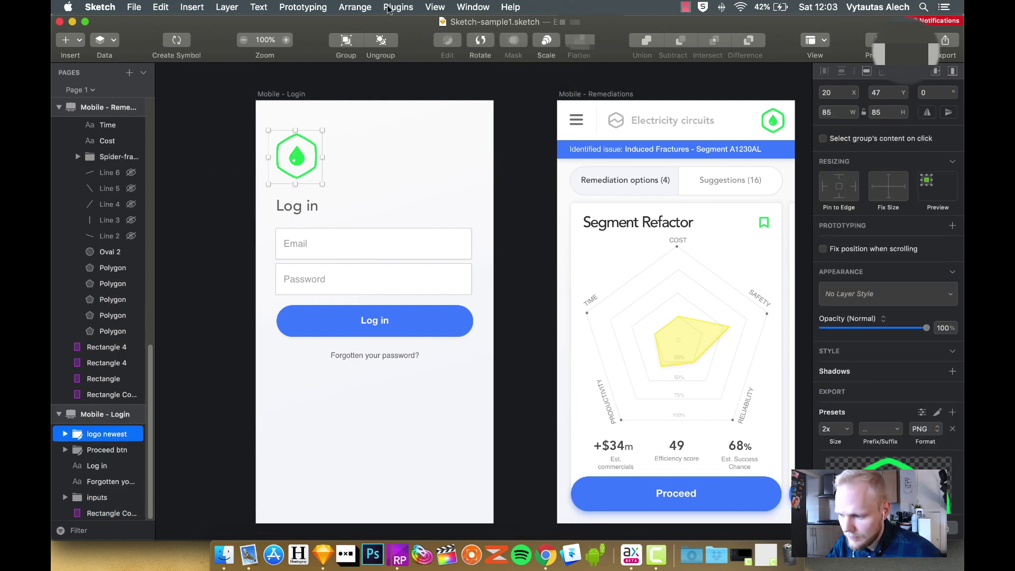
{"action": "left_click", "coordinate": [398, 7]}
{"action": "mouse_move", "coordinate": [449, 23]}
{"action": "left_click", "coordinate": [551, 38]}
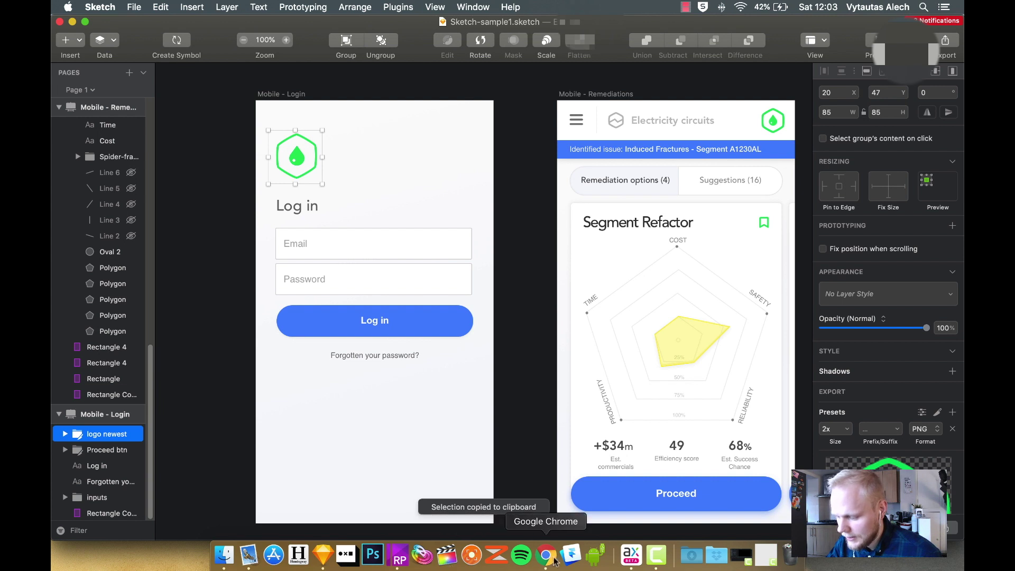
{"action": "left_click", "coordinate": [633, 562]}
{"action": "key", "text": "super+v"}
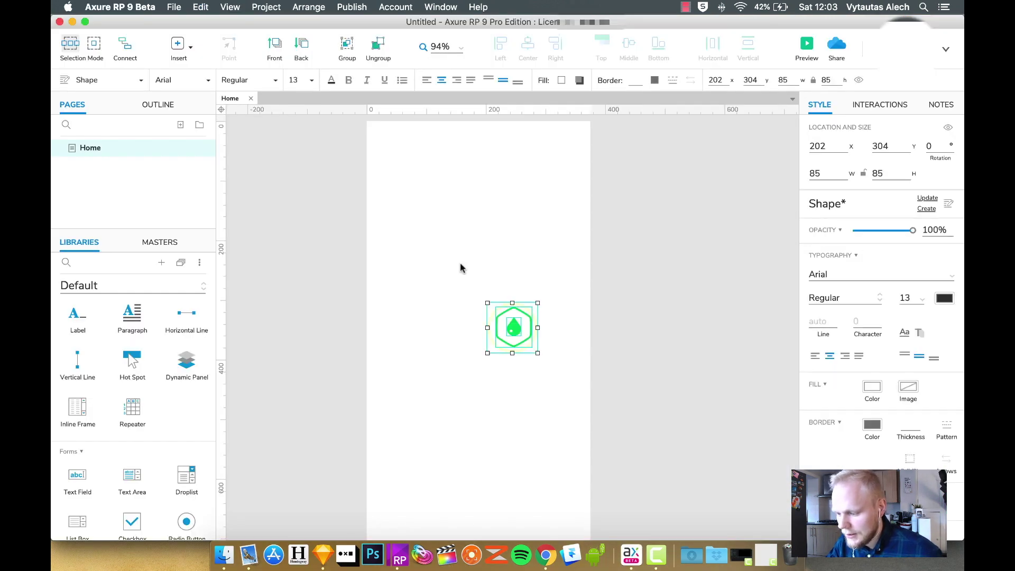
Step: Drag the pasted logo shape to X 27, Y 98 near the page's top-left
{"action": "left_click_drag", "start_coordinate": [528, 327], "coordinate": [422, 204]}
{"action": "left_click", "coordinate": [471, 262]}
{"action": "left_click", "coordinate": [415, 206]}
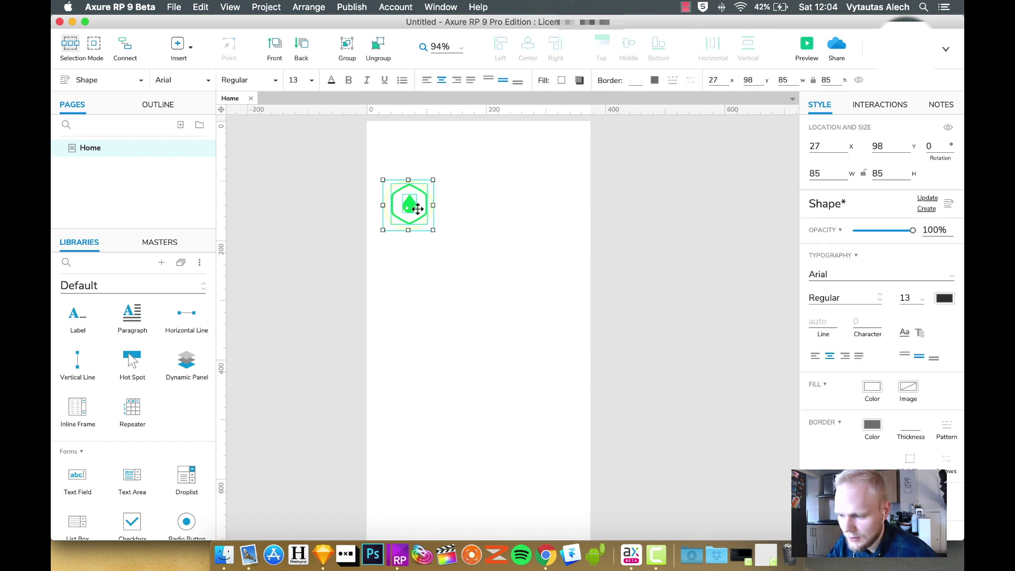
{"action": "left_click", "coordinate": [659, 287]}
{"action": "left_click", "coordinate": [321, 563]}
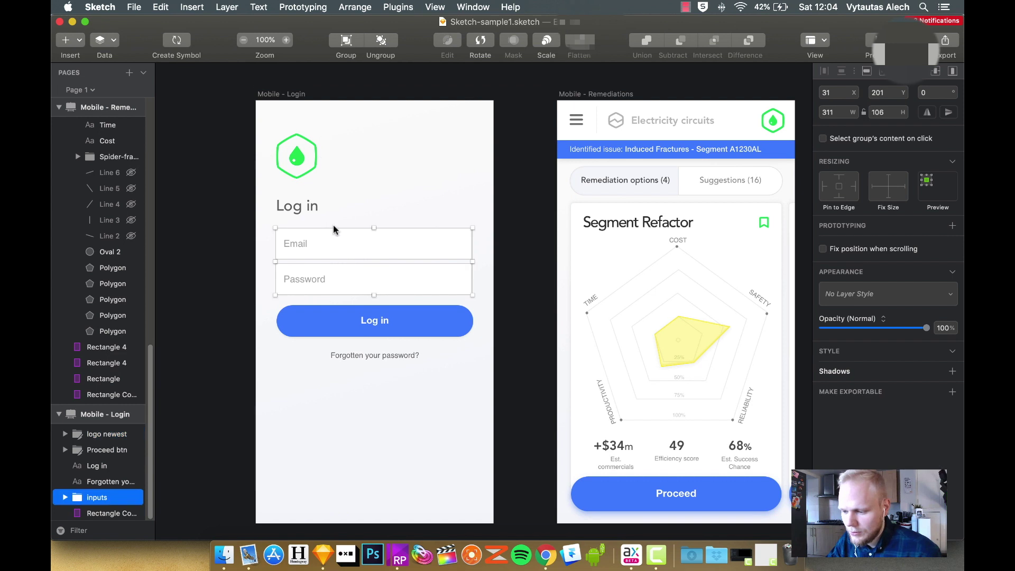
Step: Inspect the Log in heading layer in Sketch without changing the design
{"action": "left_click", "coordinate": [308, 209]}
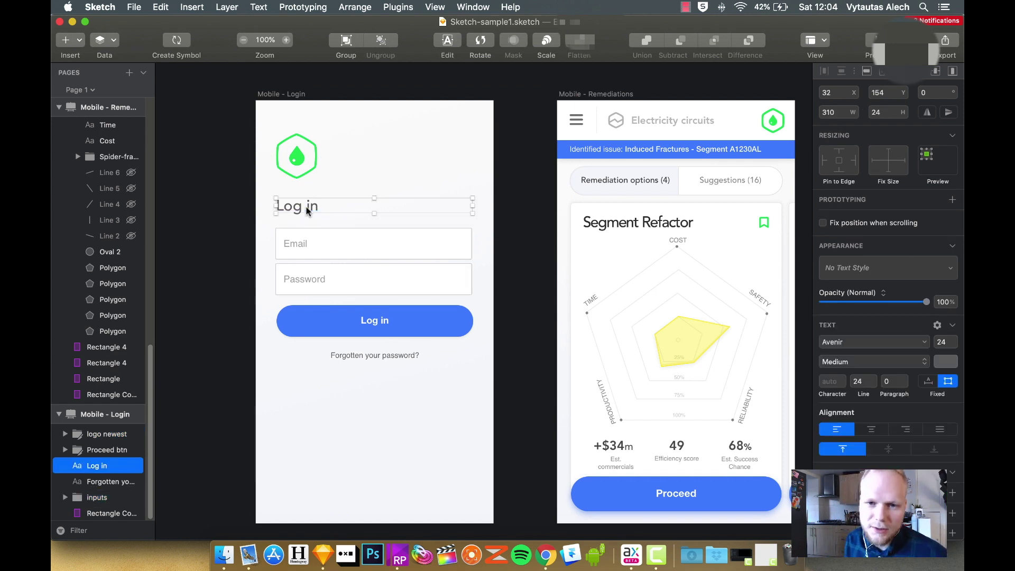
{"action": "left_click", "coordinate": [508, 160]}
{"action": "scroll", "coordinate": [508, 161], "scroll_direction": "right", "scroll_amount": 3}
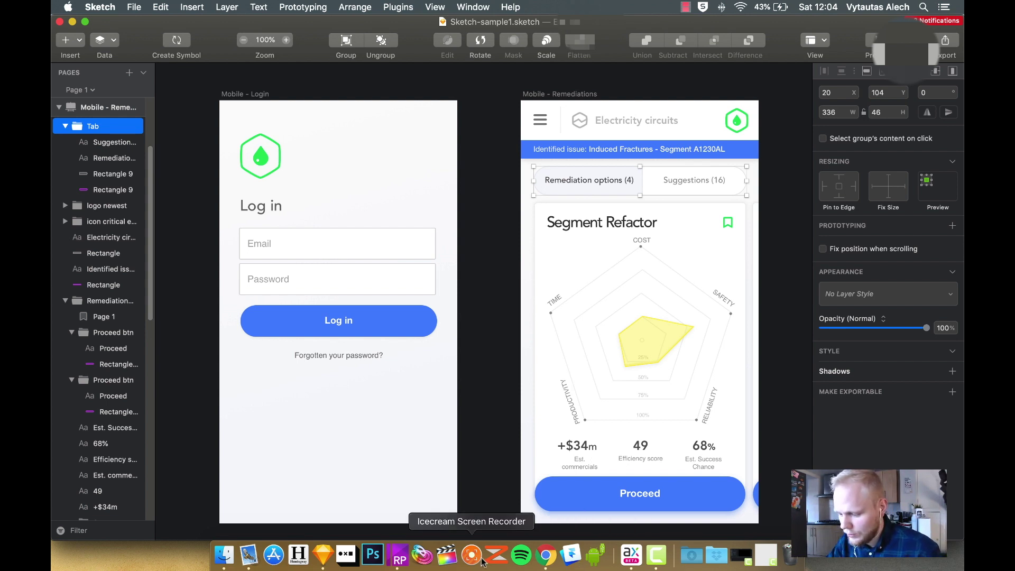
Step: Turn the pasted logo shape in Axure into a master
{"action": "left_click", "coordinate": [630, 555]}
{"action": "left_click", "coordinate": [404, 203]}
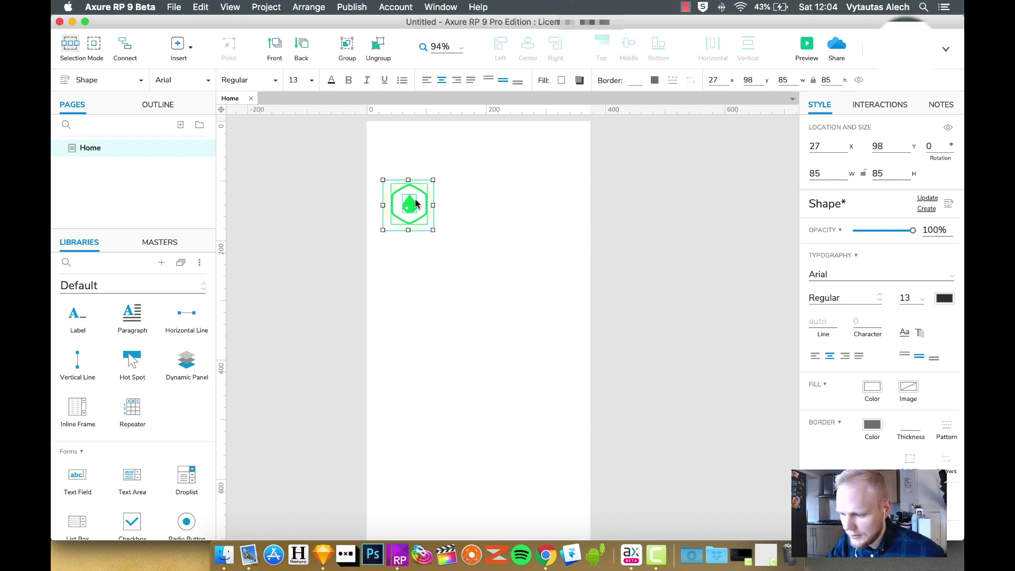
{"action": "right_click", "coordinate": [415, 198]}
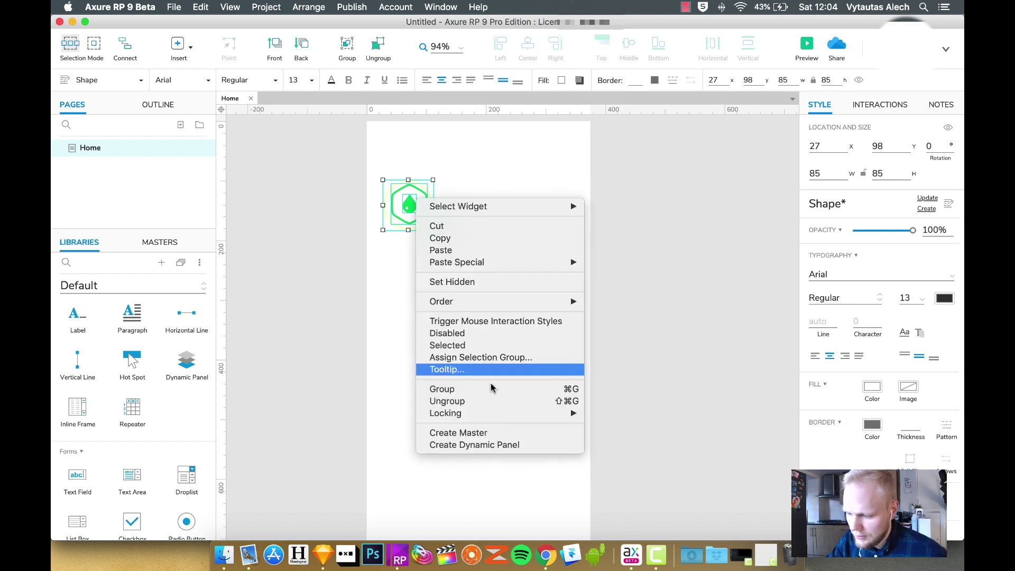
{"action": "left_click", "coordinate": [496, 432]}
{"action": "key", "text": "Return"}
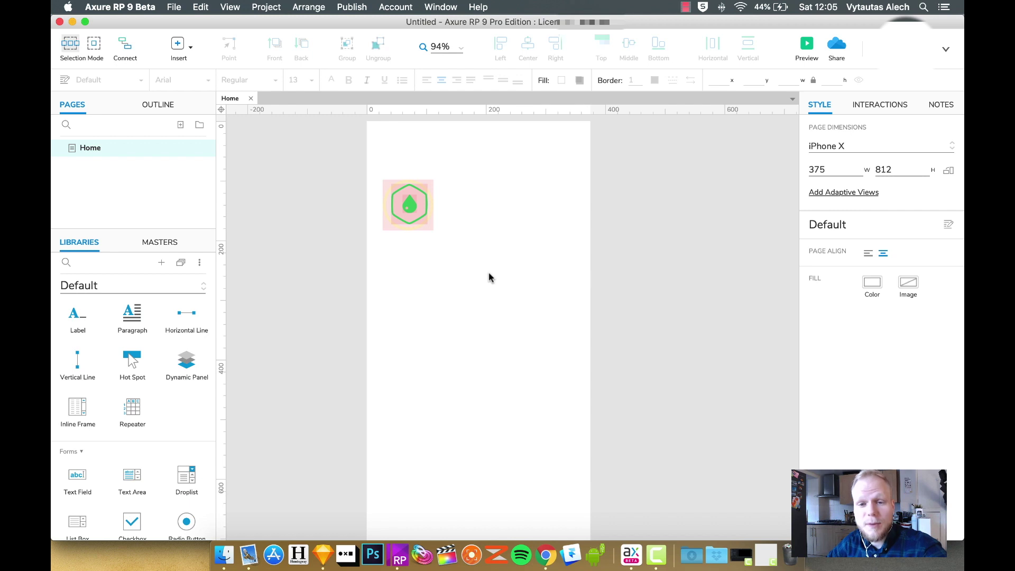